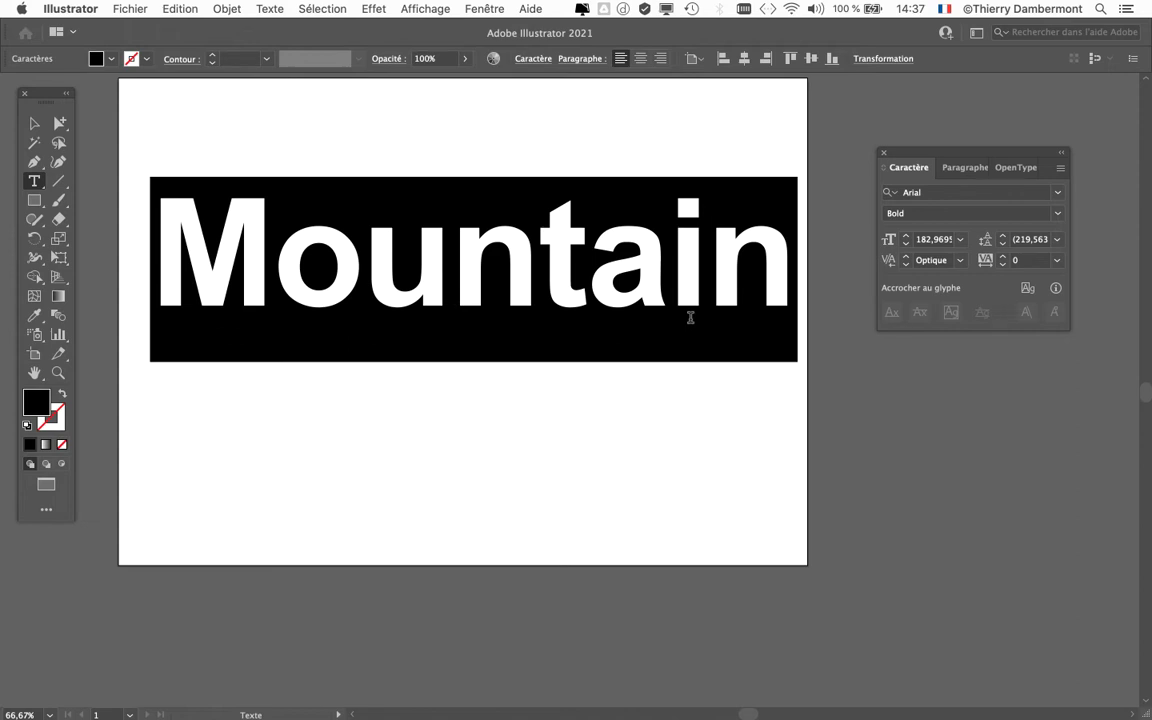
Replace the selected word on the artboard with "Ebreché" and select the whole new word
text(Eb)
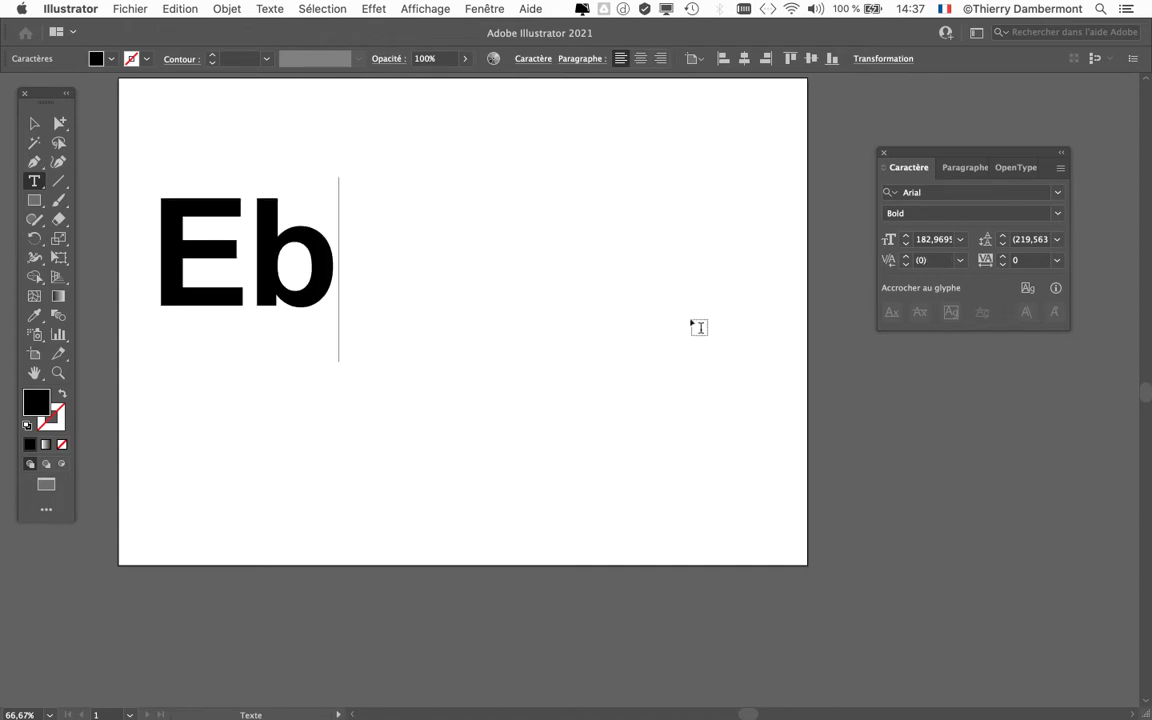
text(r)
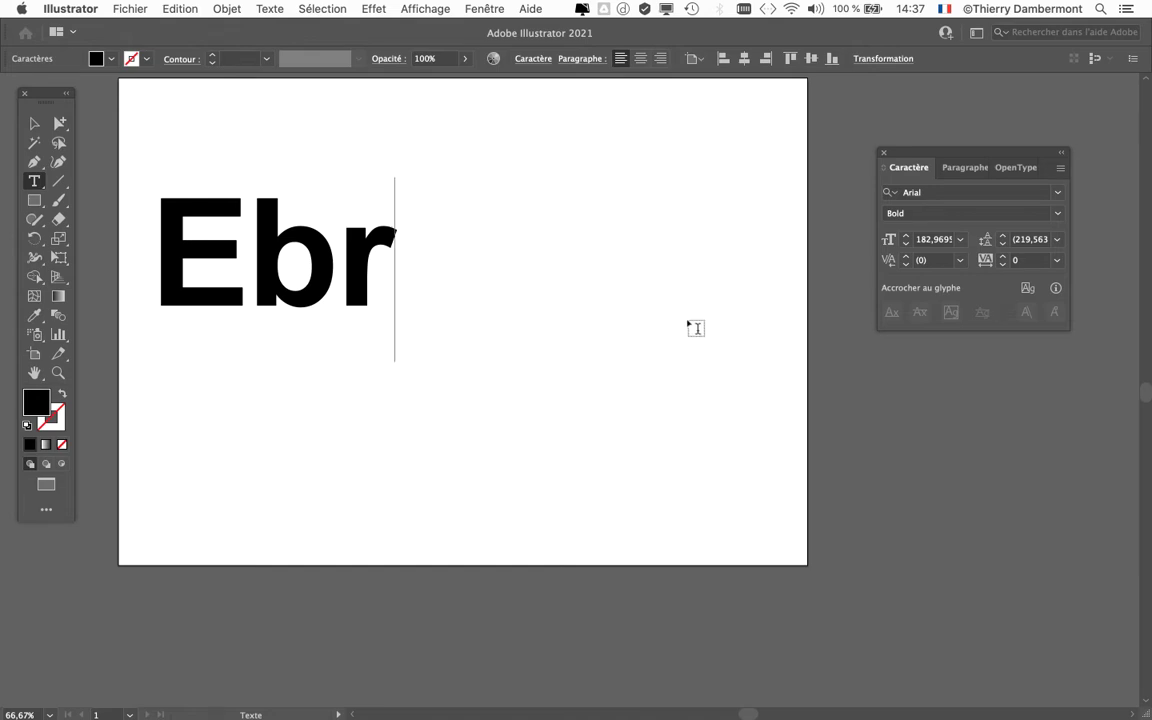
text(eché)
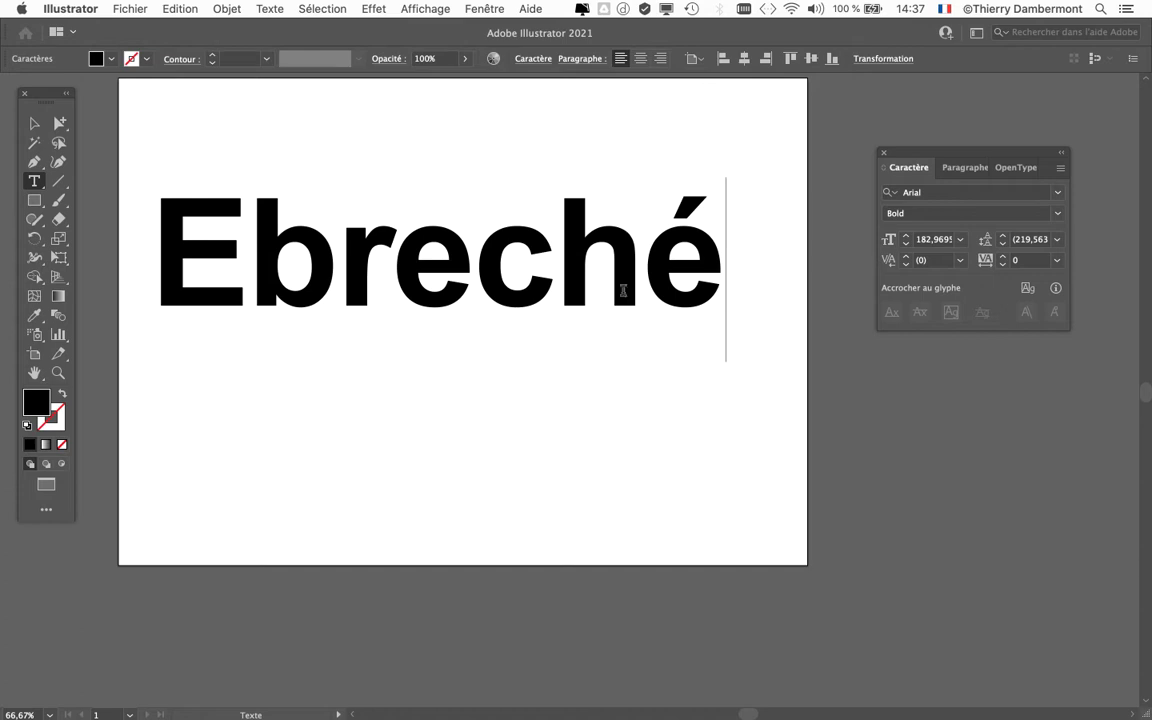
drag(176, 250, 715, 250)
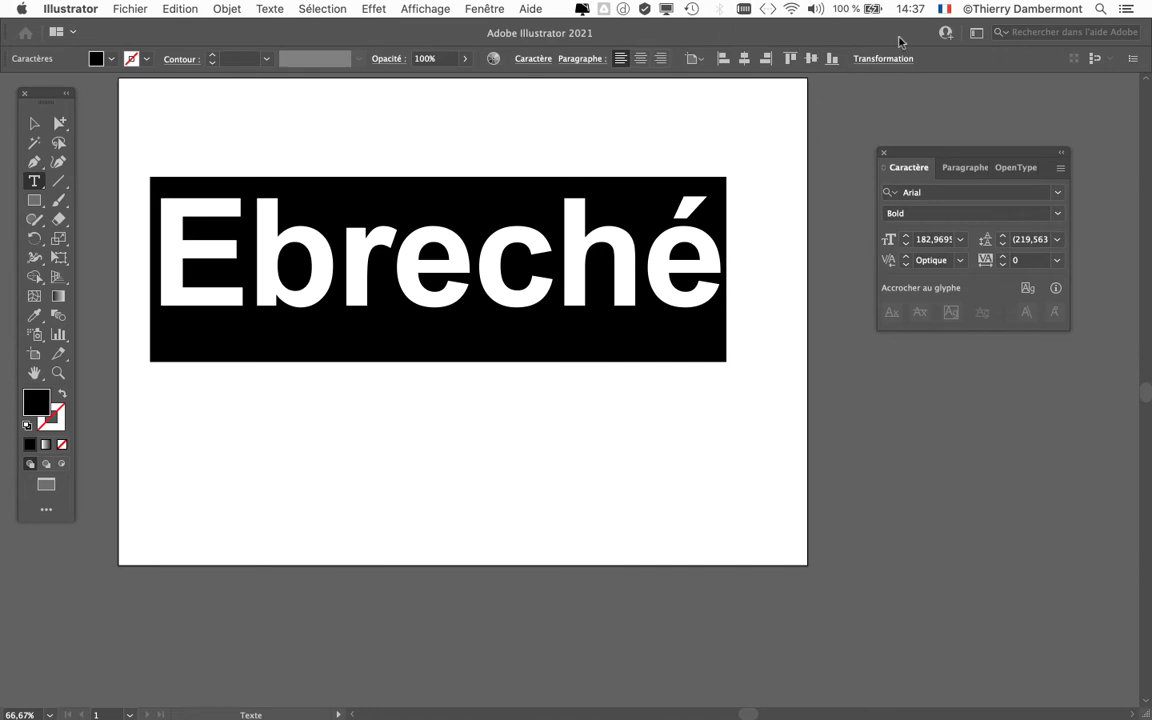
key(super+alt+2)
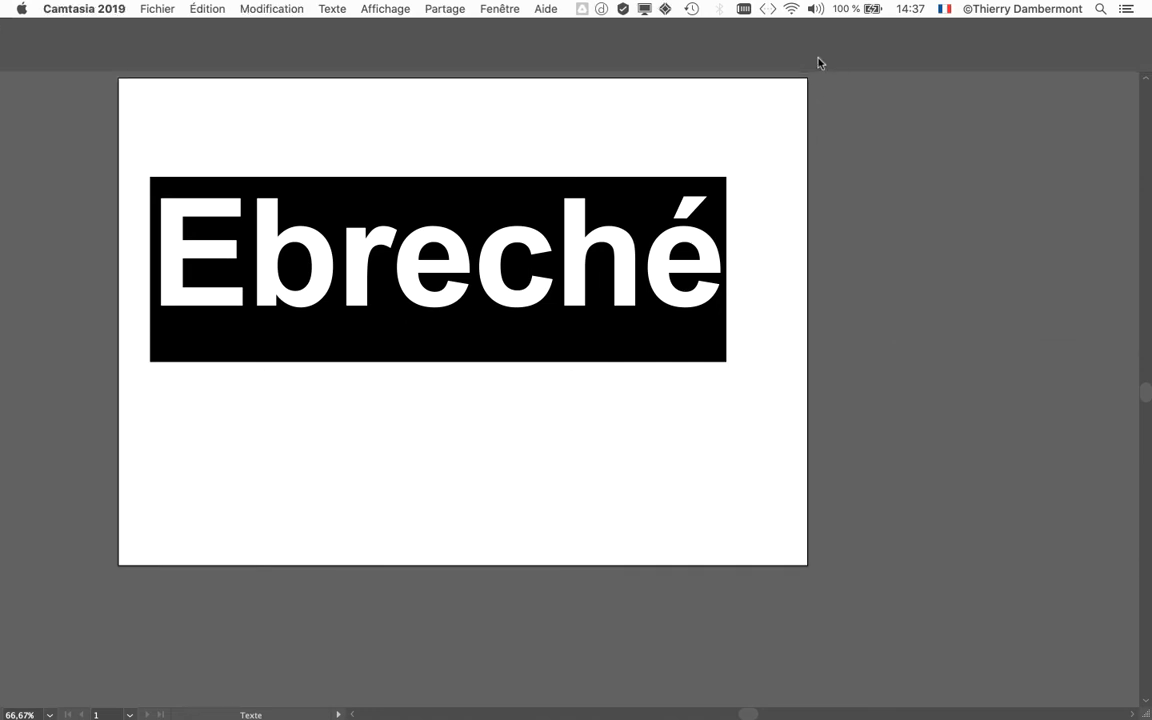
click(700, 250)
key(super)
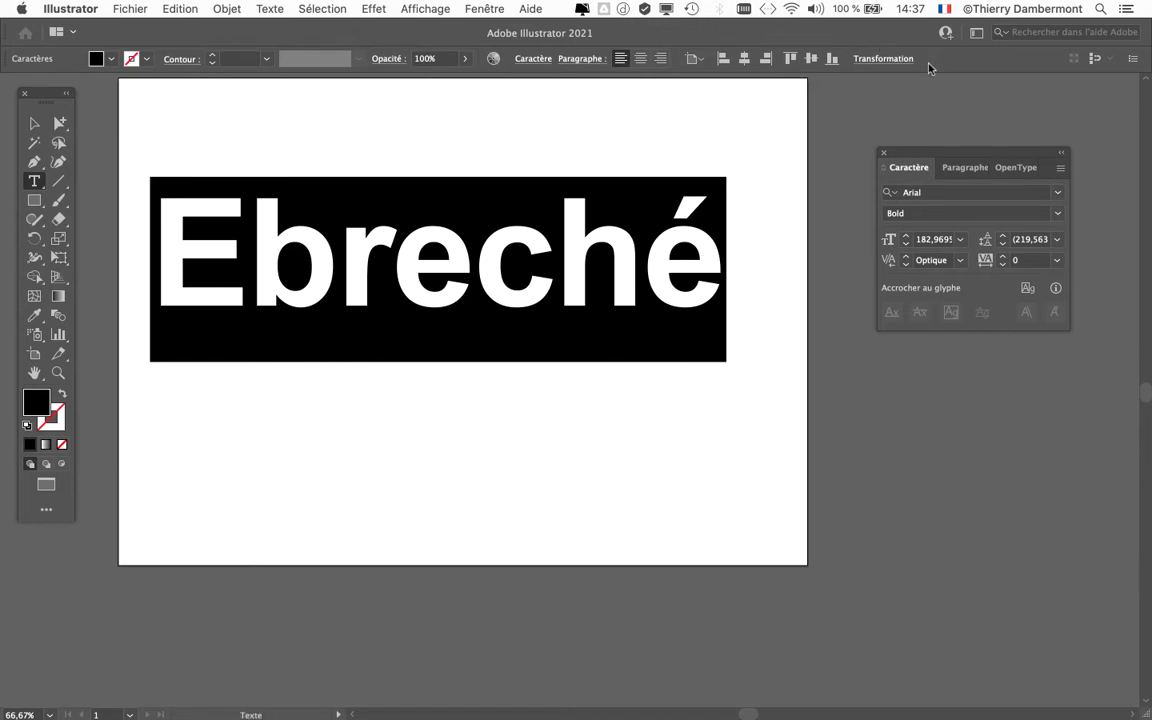
click(280, 7)
click(280, 7)
right_click(516, 258)
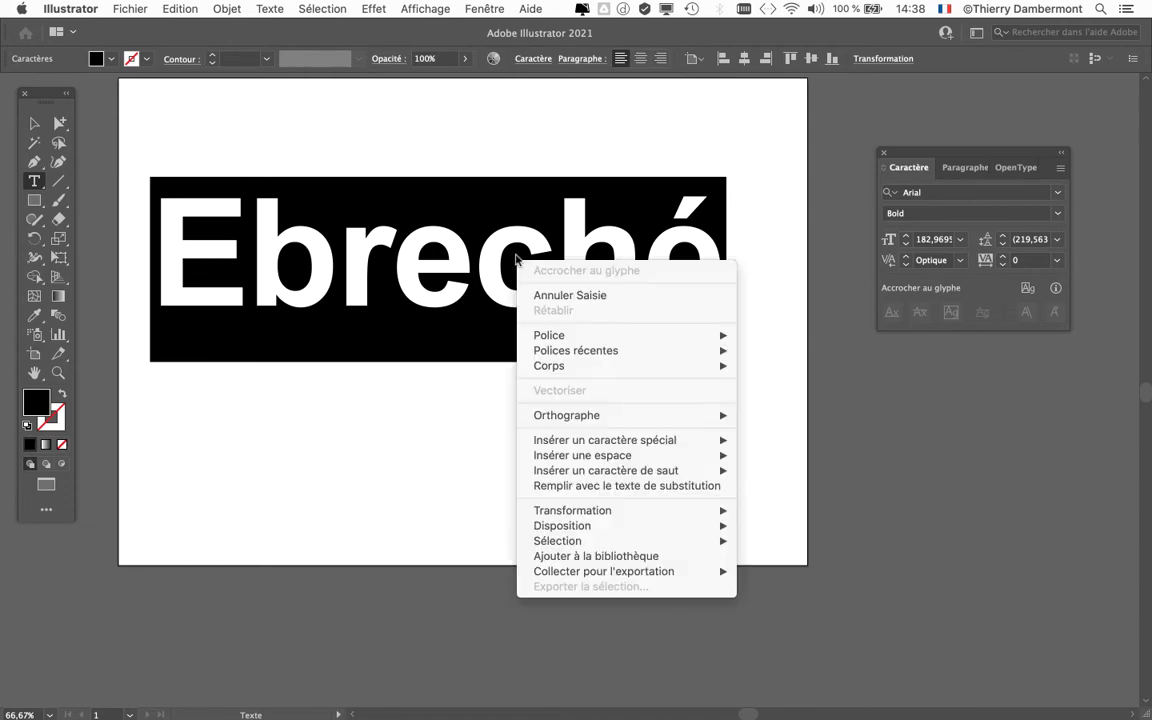
mouse_move(614, 545)
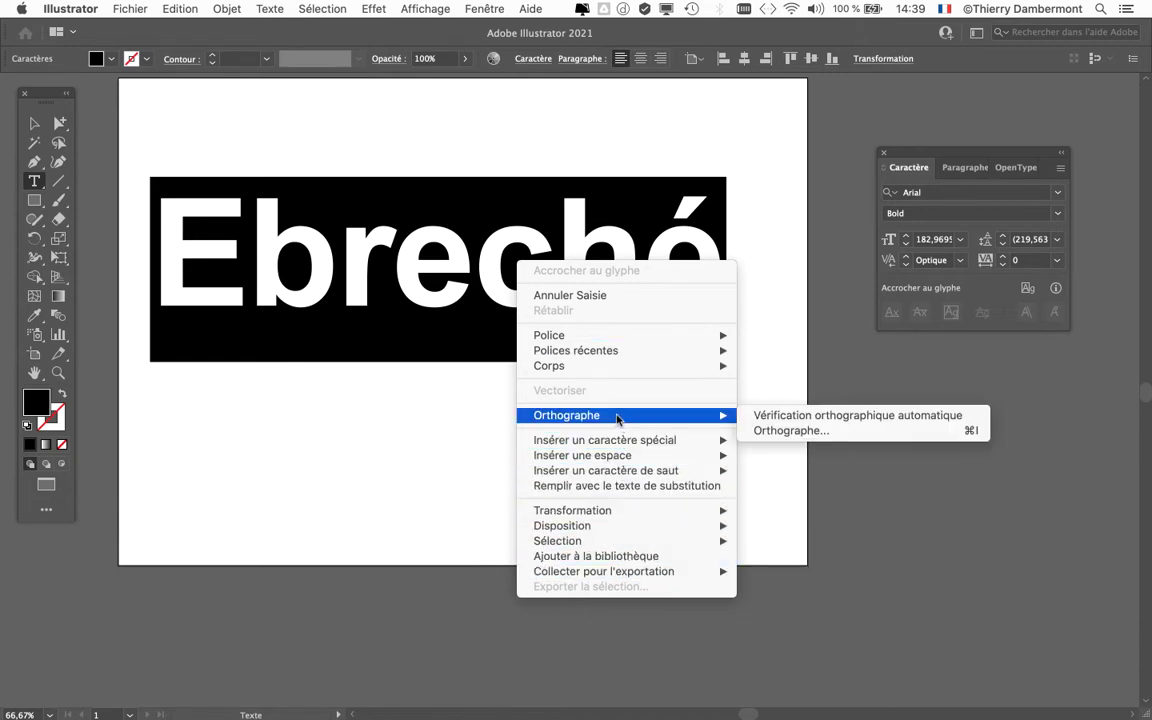
click(790, 134)
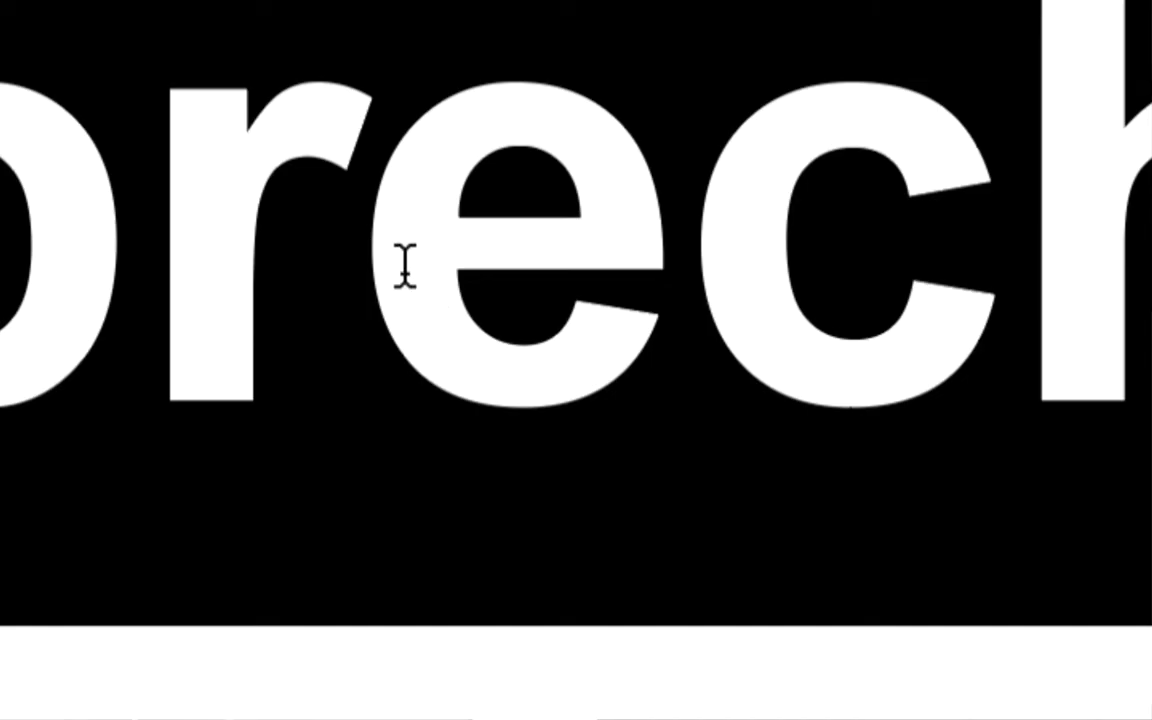
right_click(405, 277)
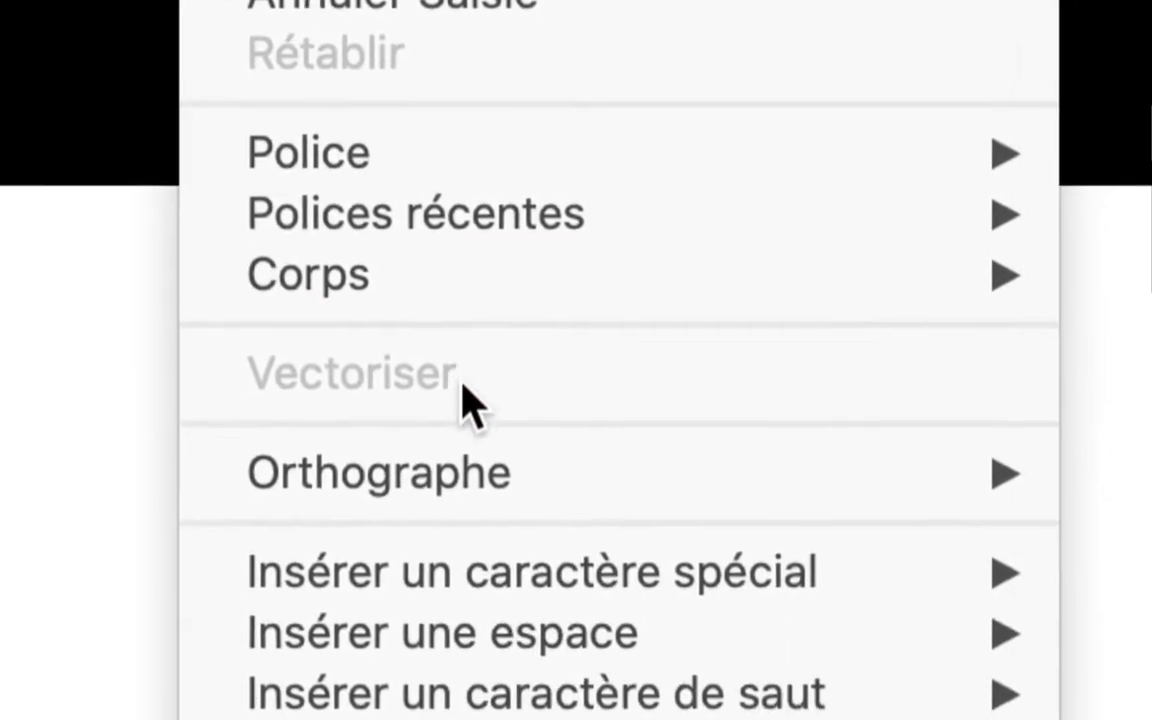
mouse_move(691, 719)
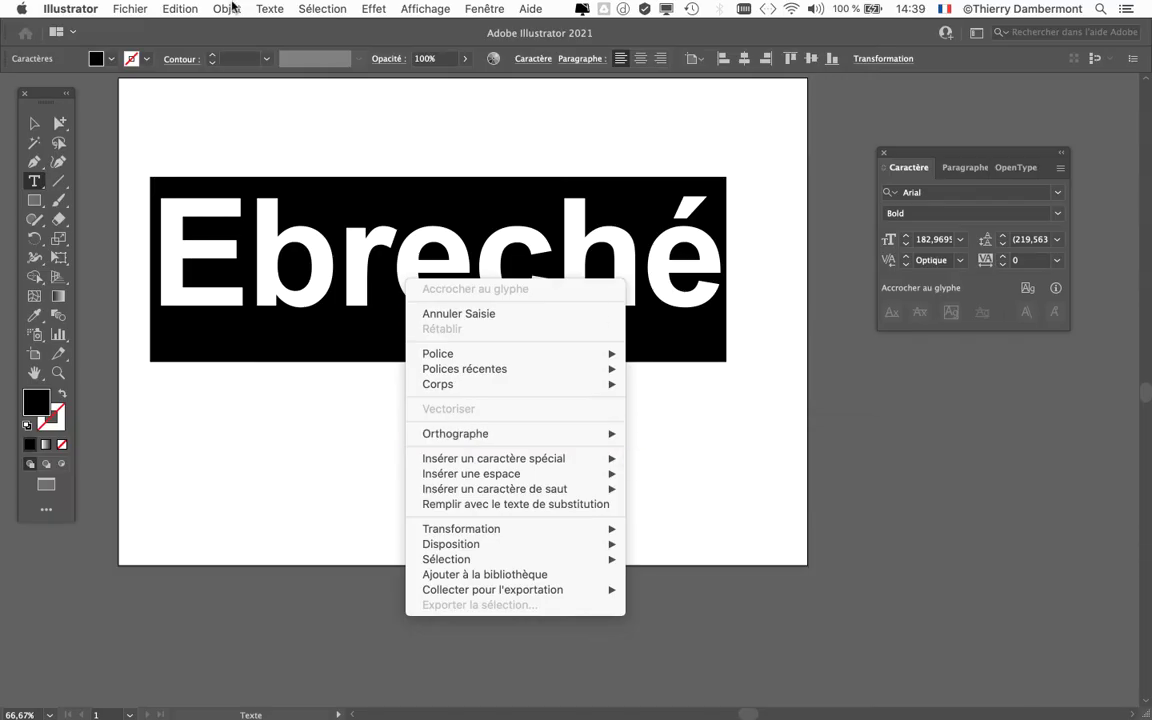
Open the spelling checker for the selected word and start the check
click(220, 7)
click(220, 7)
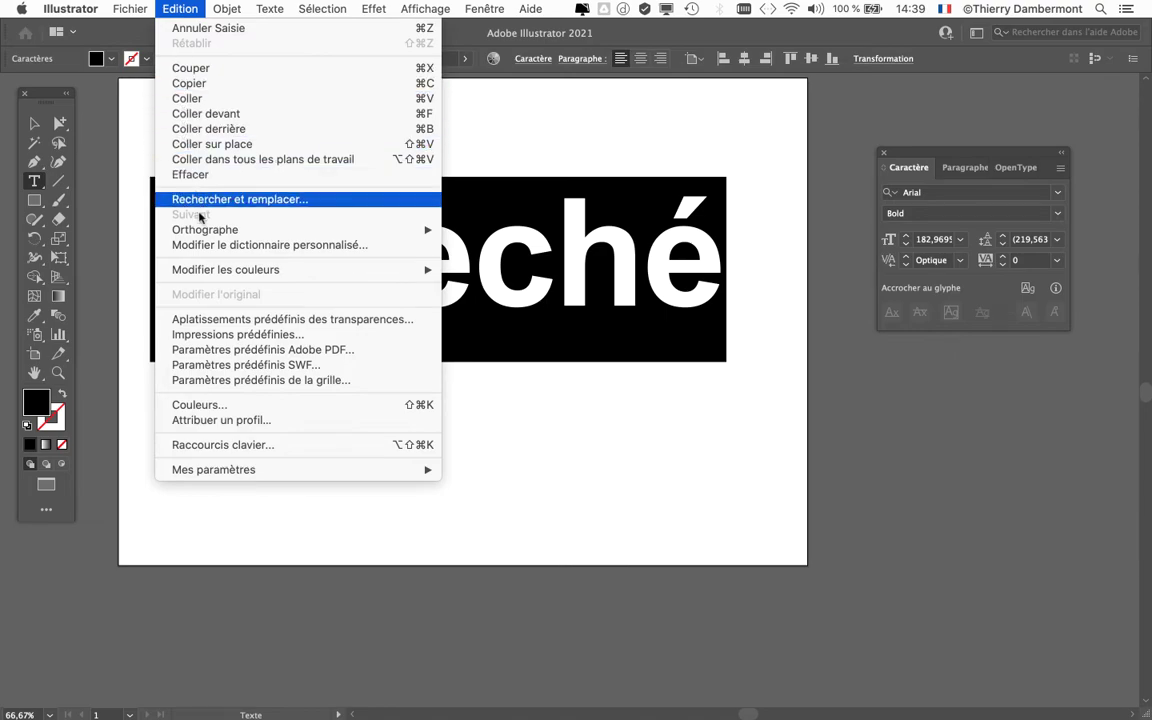
mouse_move(204, 231)
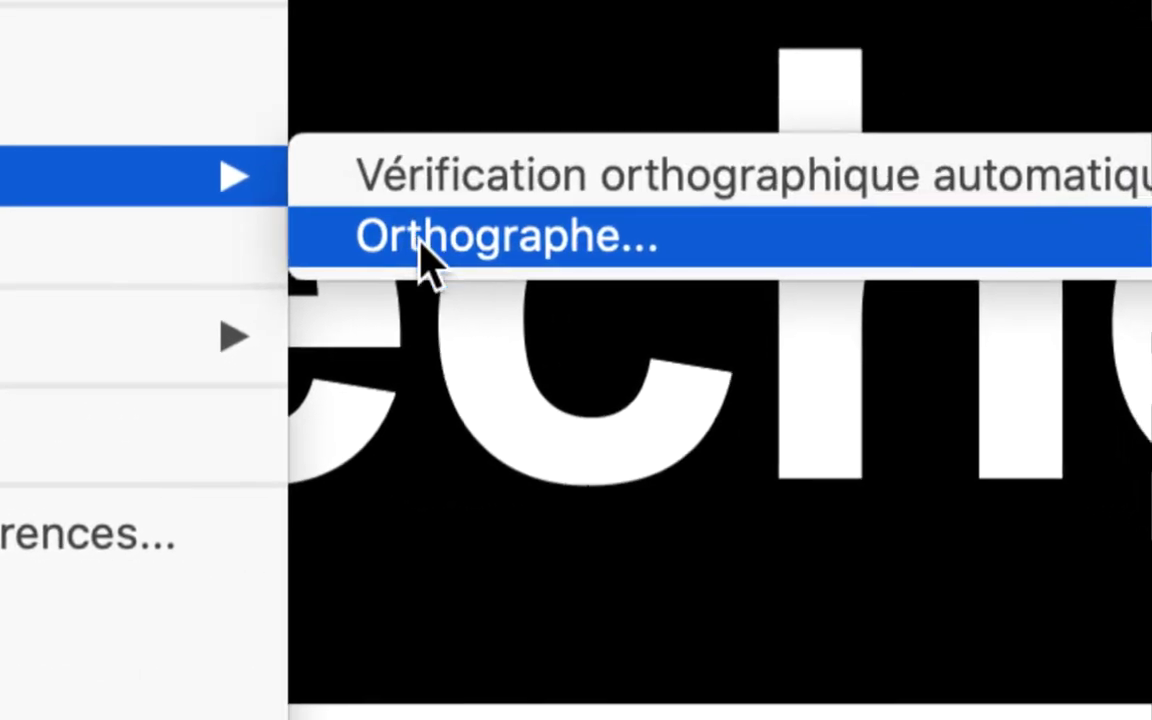
click(425, 240)
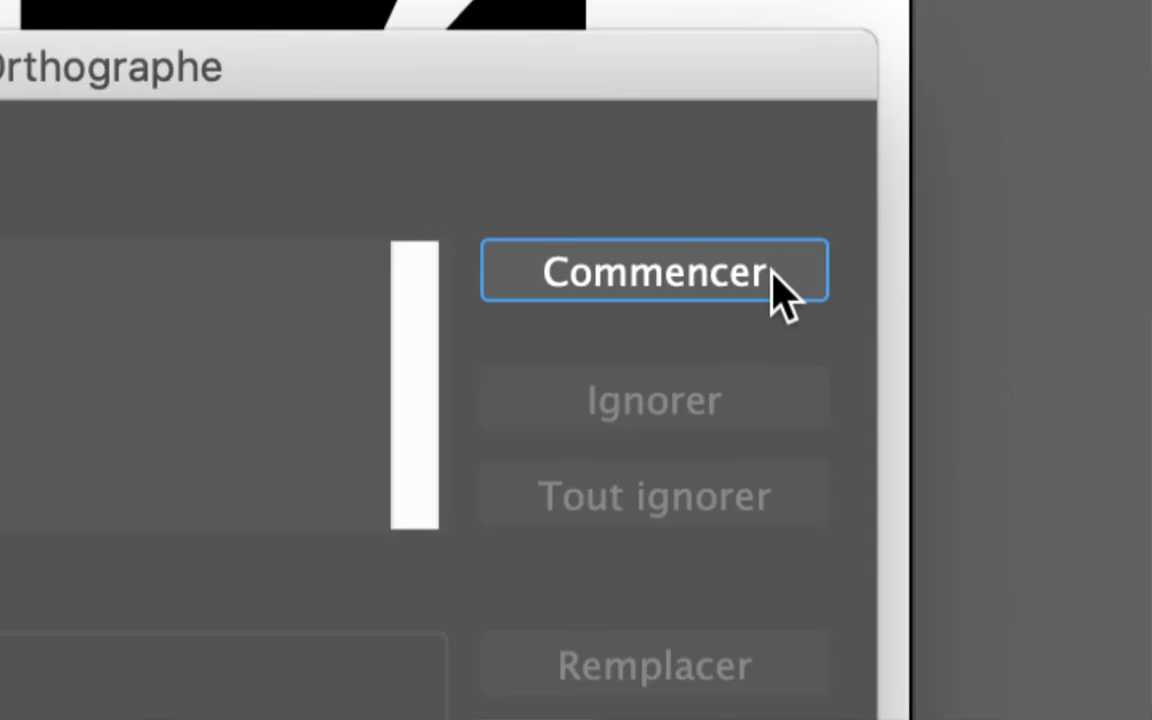
click(772, 272)
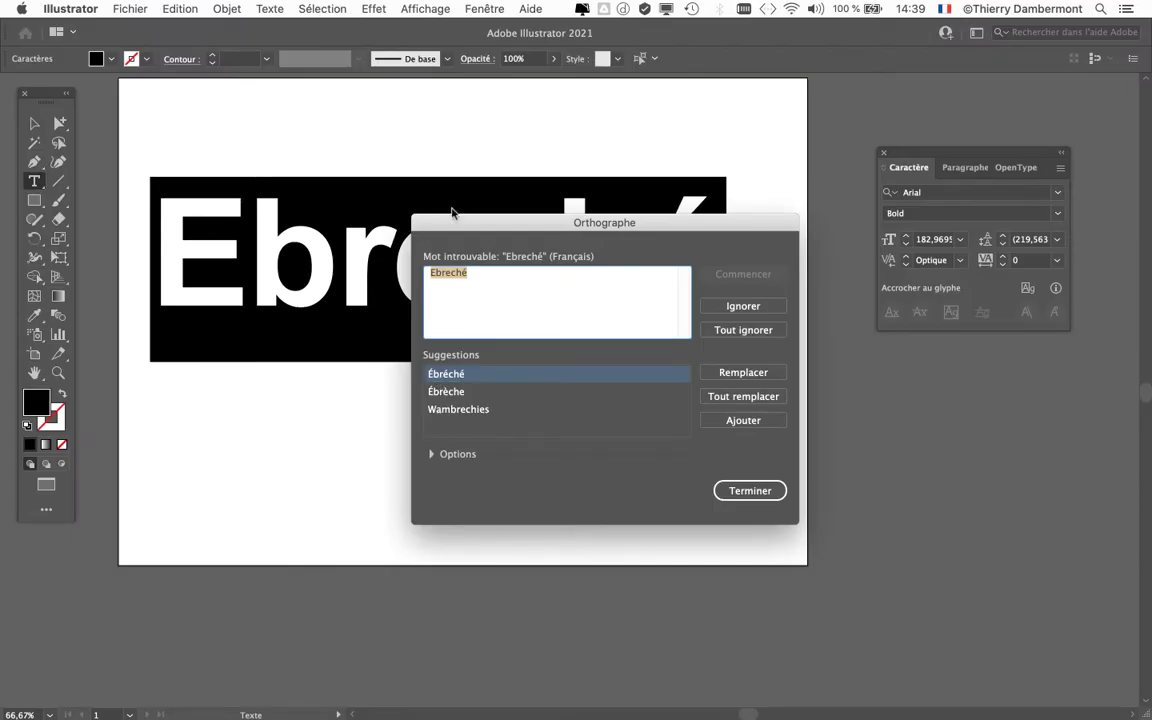
Move the spelling dialog off the word, replace "Ebreché" with the suggestion "Ébréché", and finish the spell check
drag(448, 216, 458, 221)
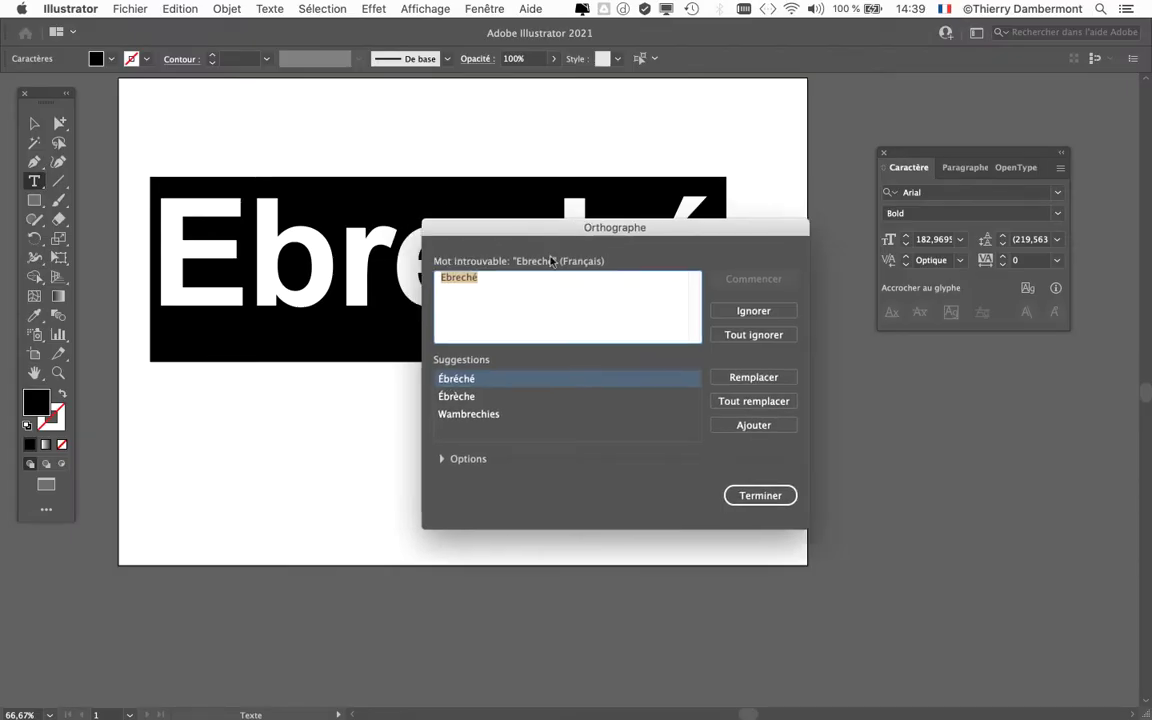
drag(550, 260, 771, 363)
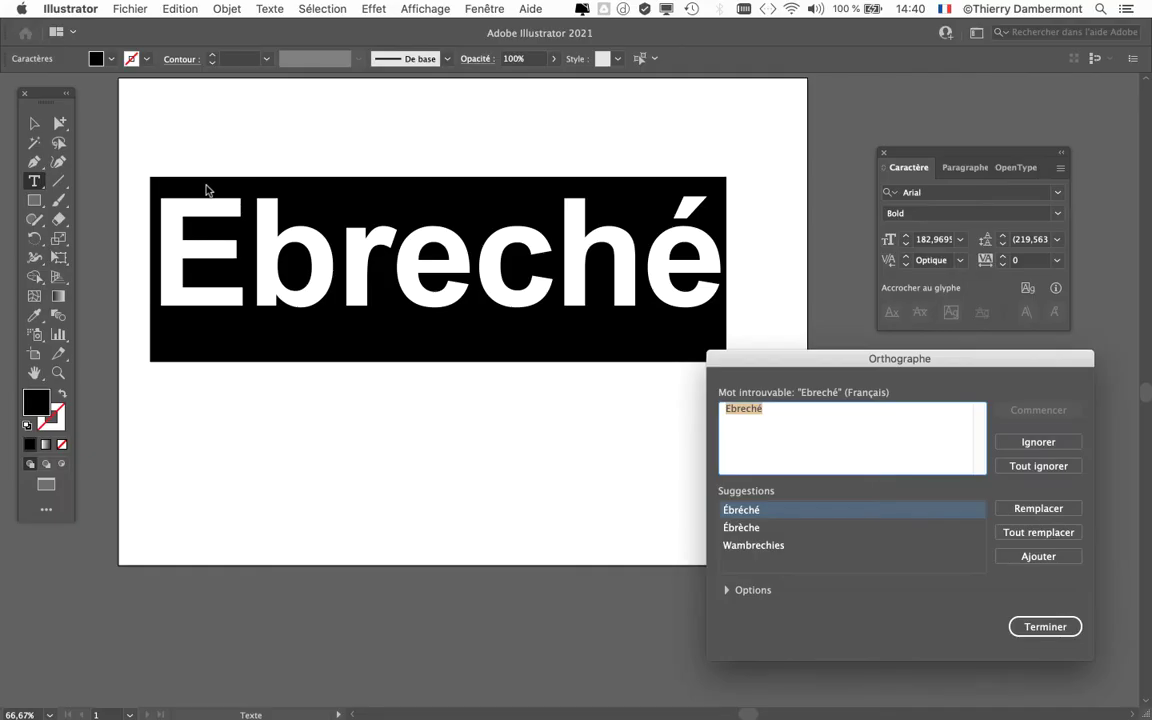
drag(771, 361, 746, 109)
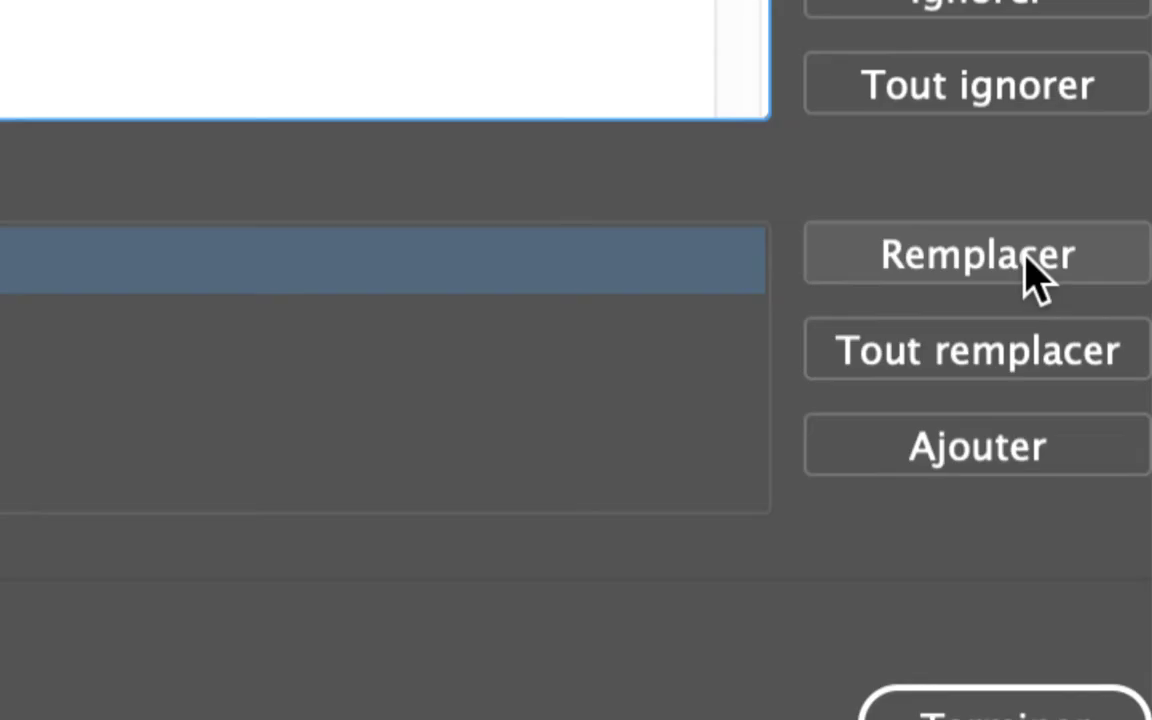
click(1026, 260)
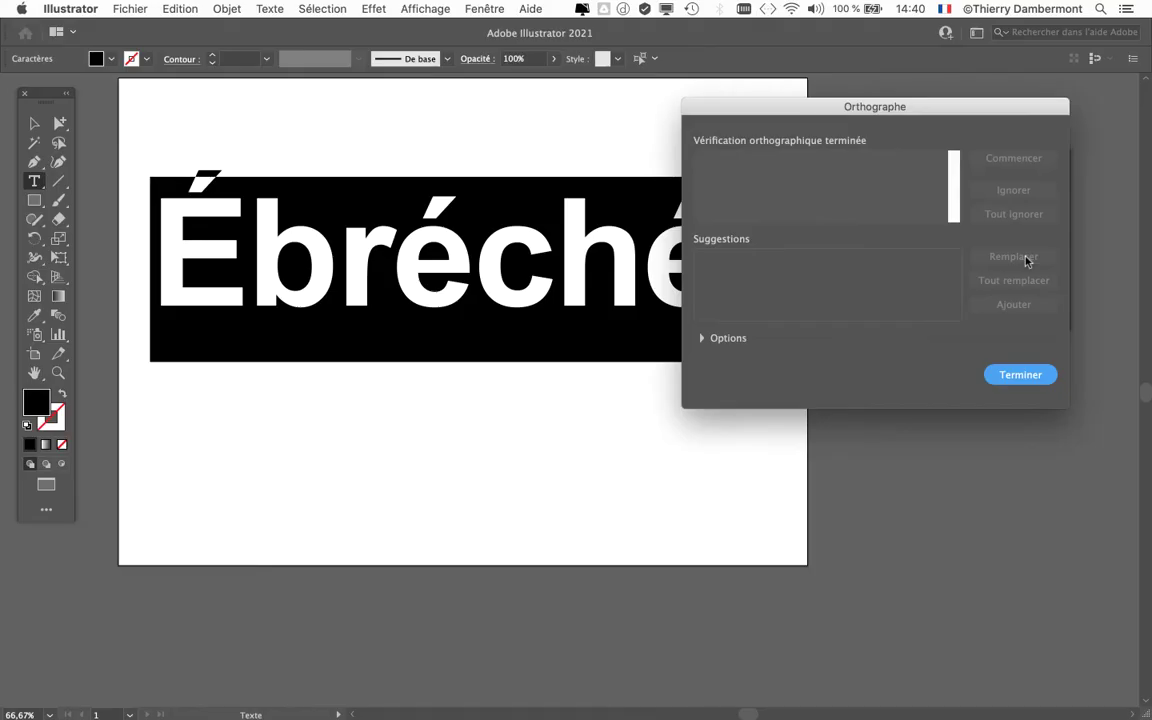
click(1020, 374)
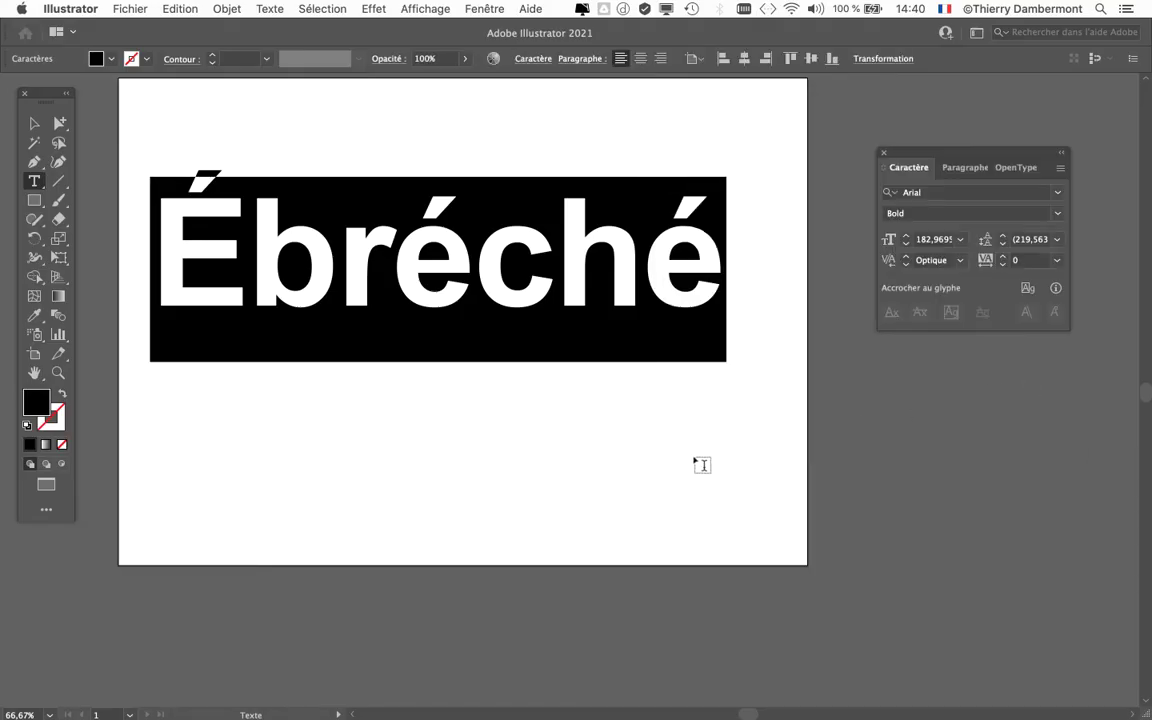
Select the word as a text object and move the Character panel higher to make room for its font list
click(34, 123)
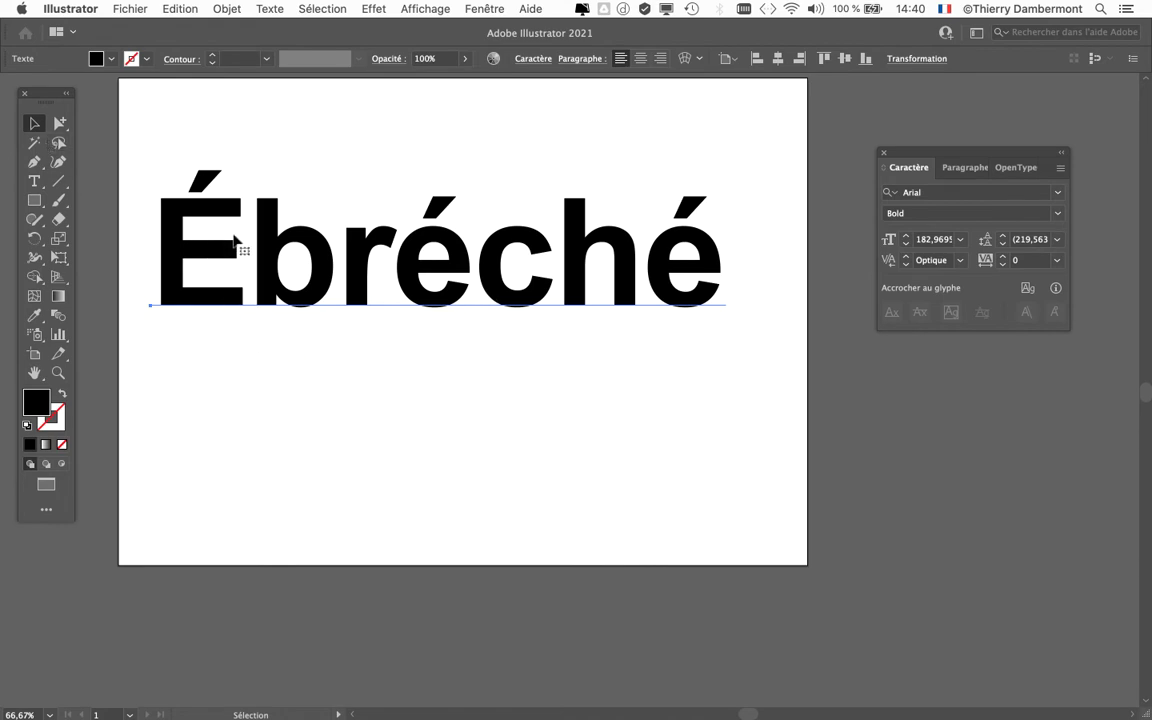
key(super)
click(950, 192)
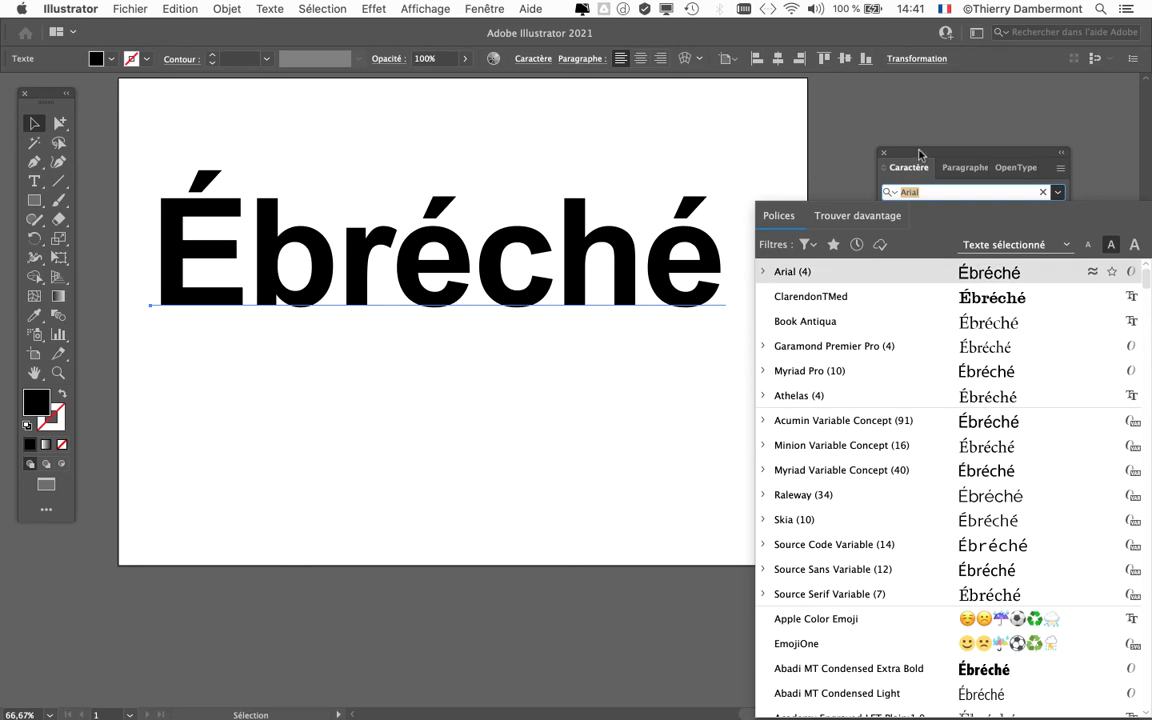
click(830, 140)
drag(905, 148, 850, 35)
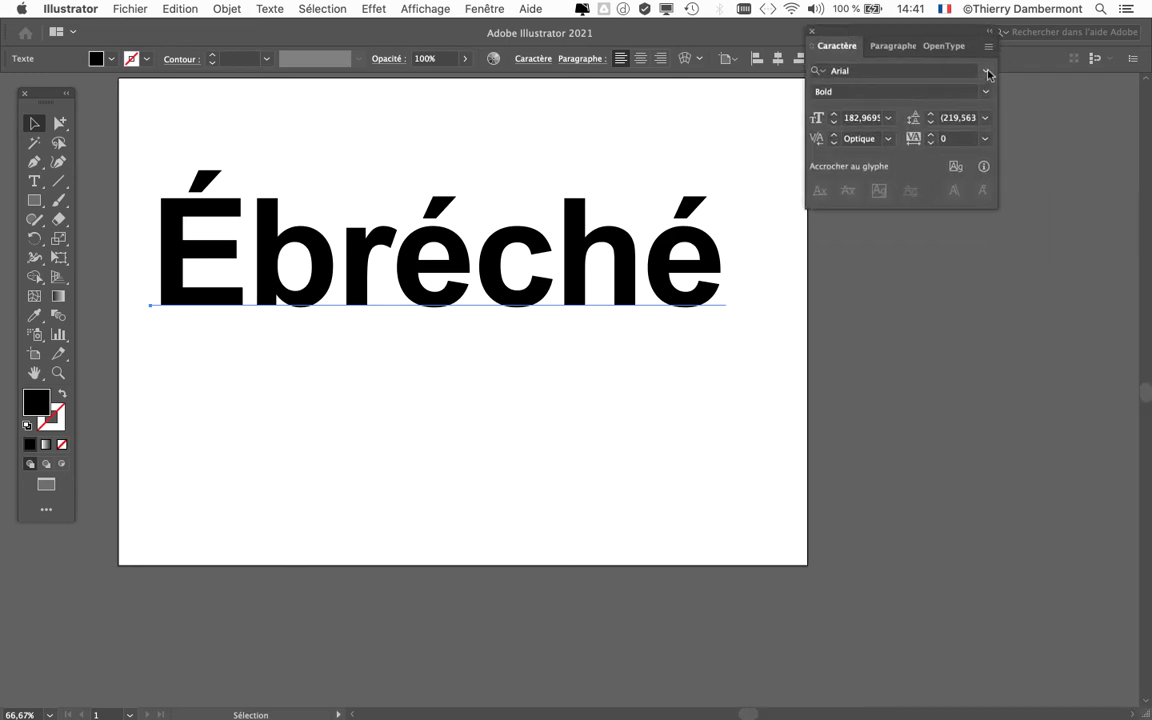
Browse the font list for the selected word and preview it live in successive typefaces, from EmojiOne down to Kohinoor Telugu
click(890, 74)
scroll(930, 261, down, 2)
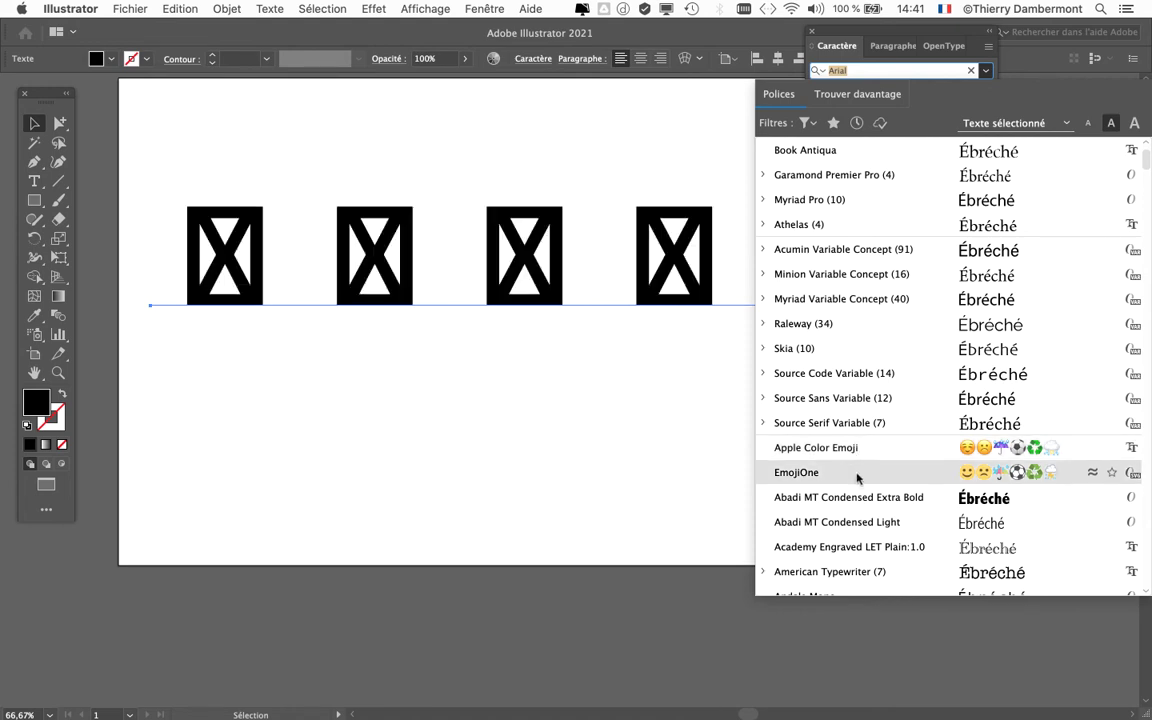
scroll(858, 470, down, 2)
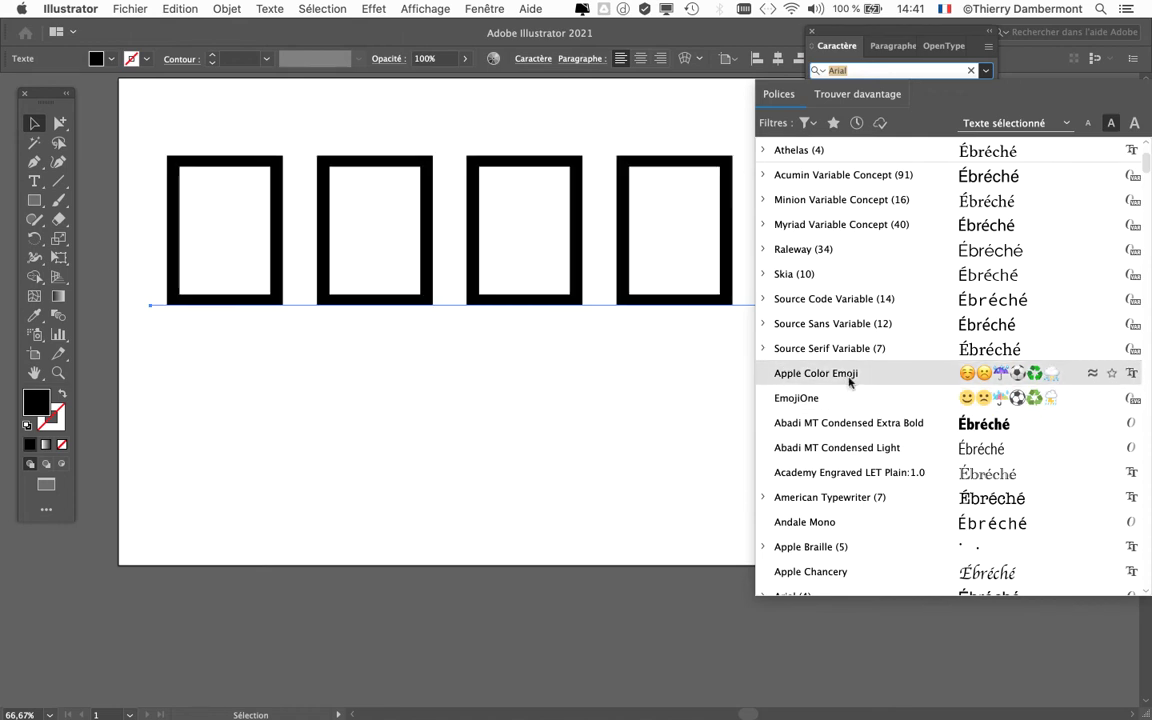
scroll(846, 405, down, 2)
scroll(846, 410, down, 1)
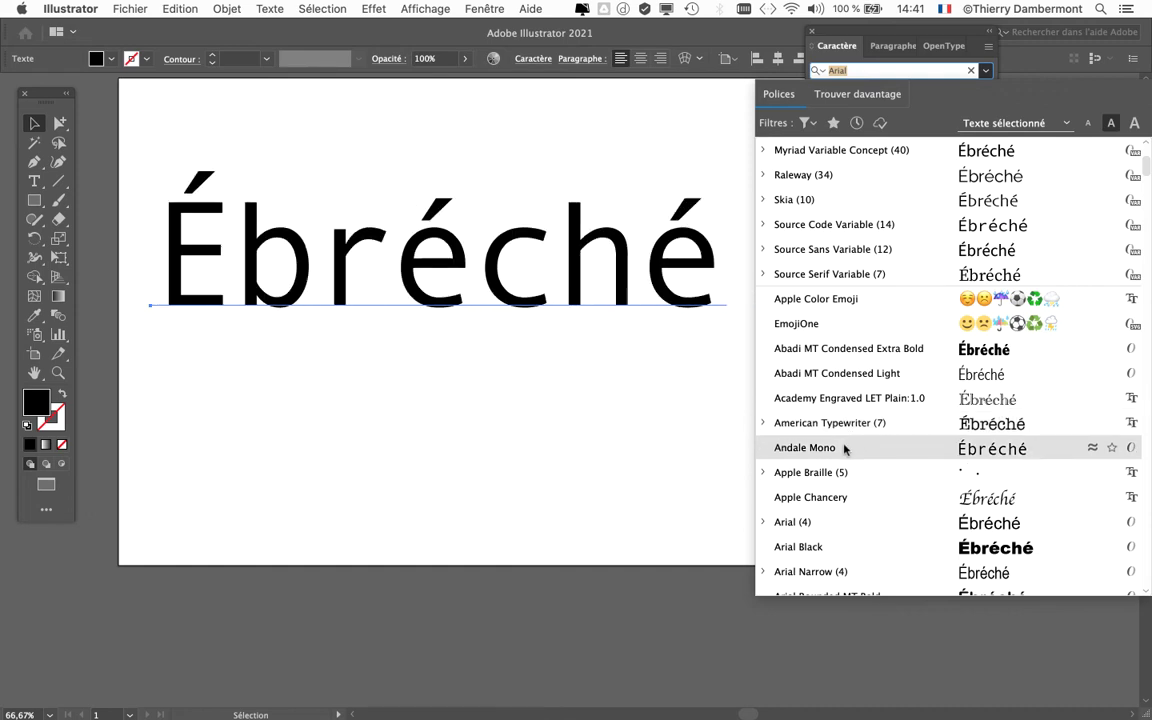
scroll(845, 420, down, 3)
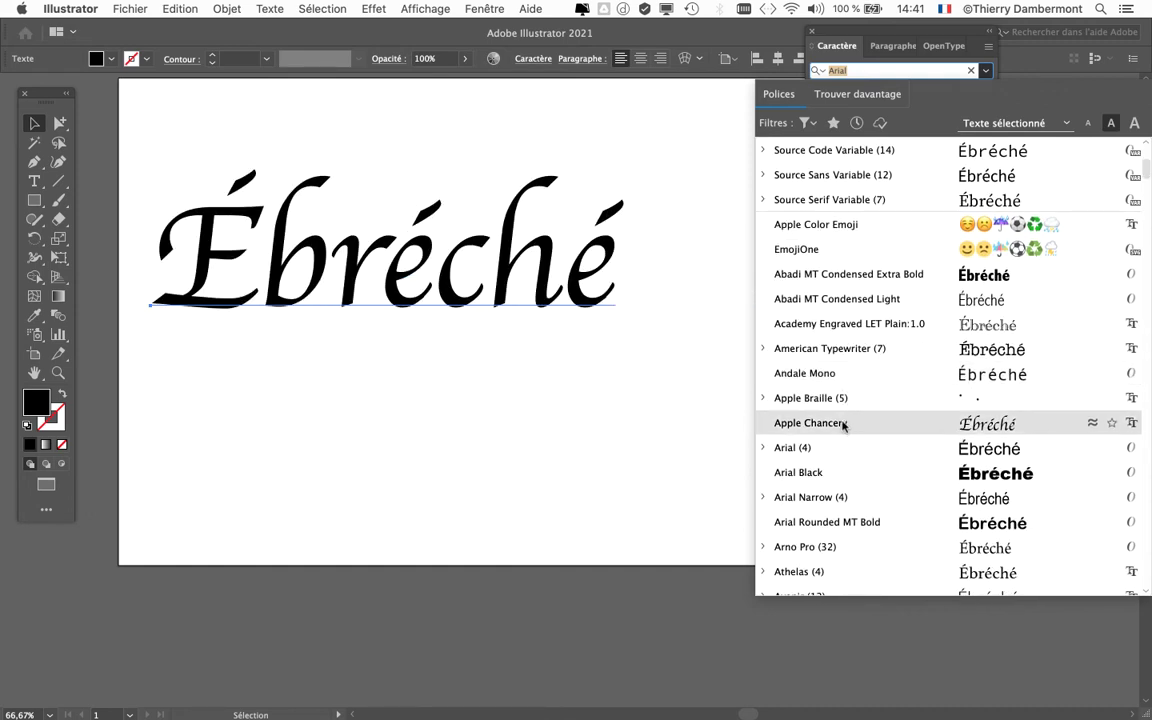
scroll(840, 445, down, 2)
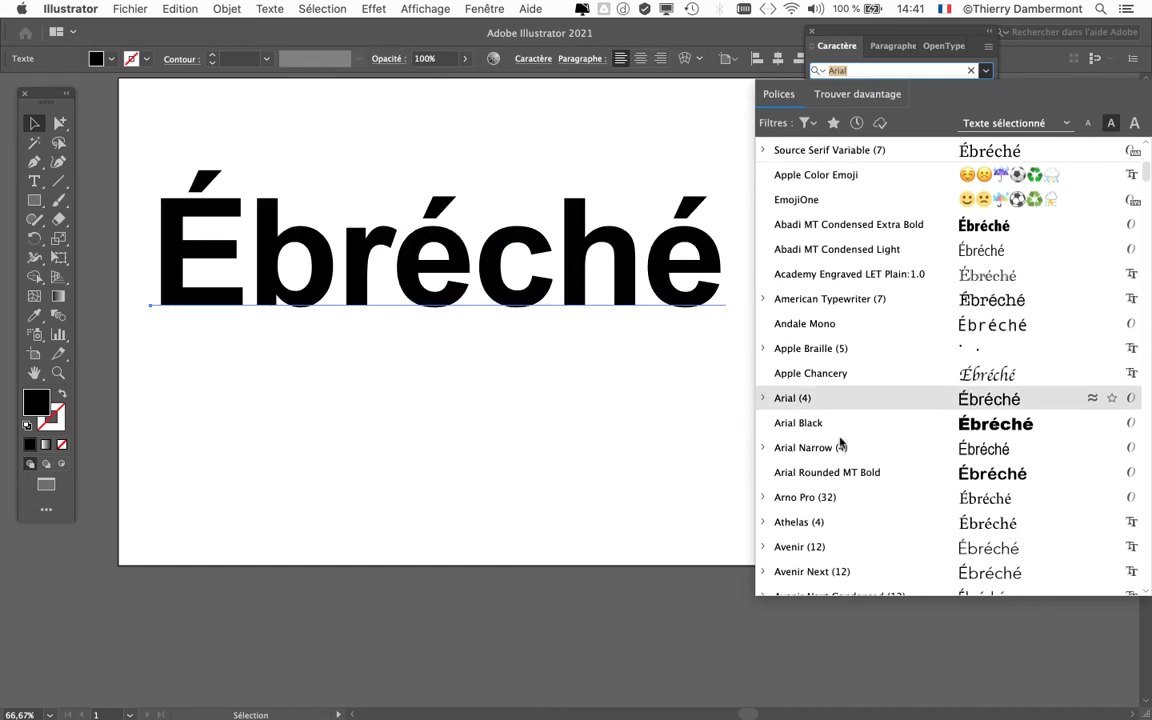
scroll(838, 474, down, 6)
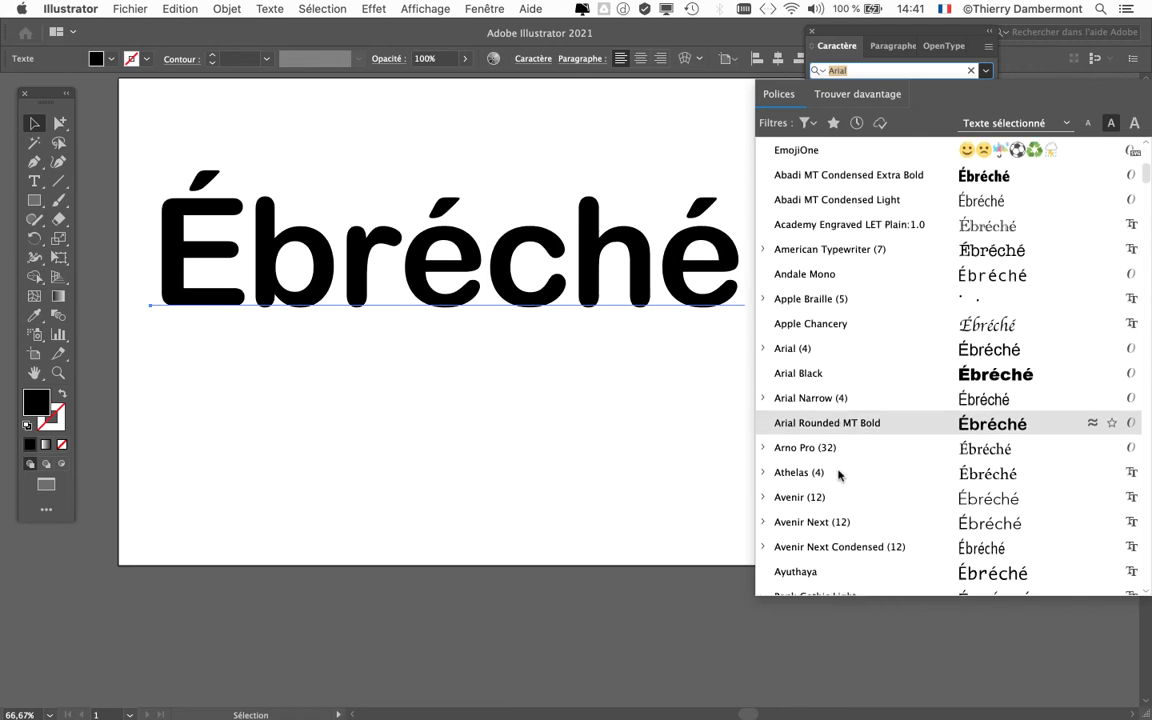
scroll(842, 453, down, 2)
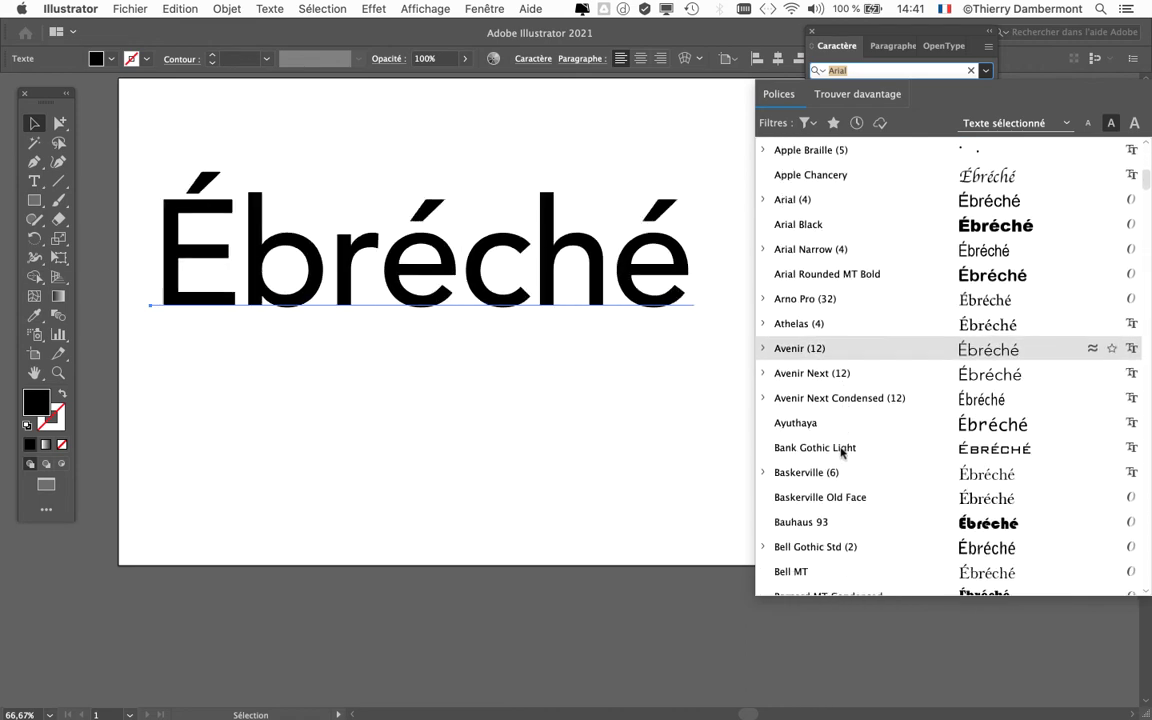
scroll(840, 452, down, 6)
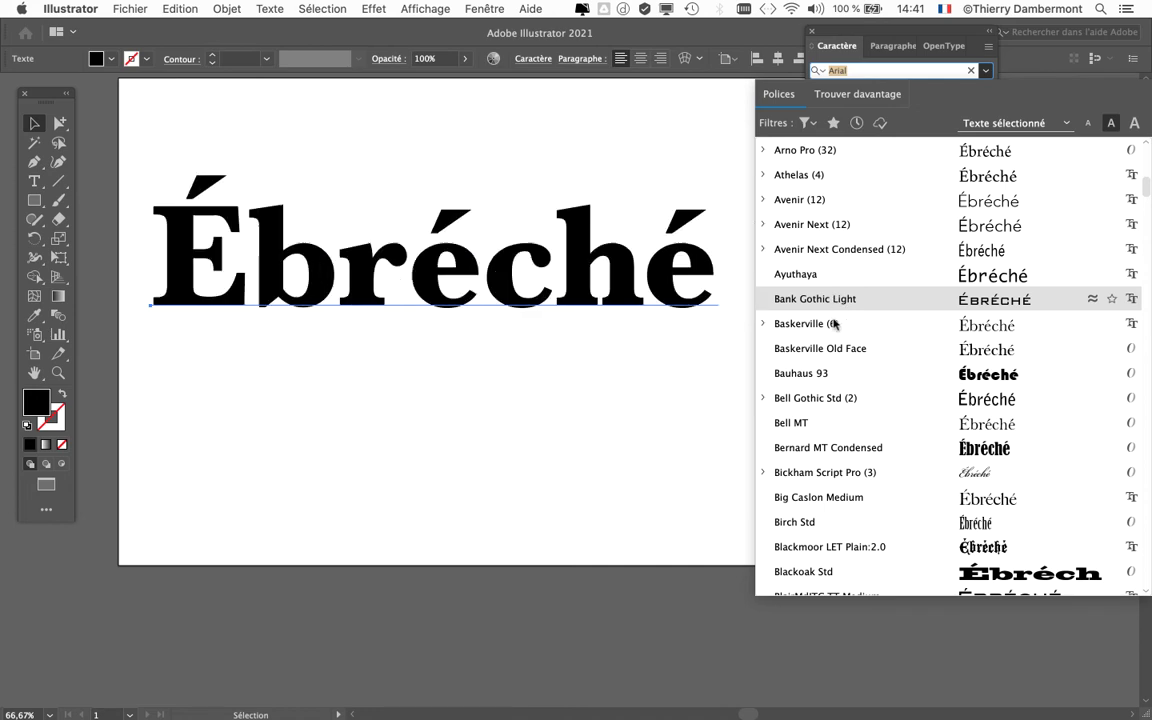
scroll(833, 405, down, 3)
scroll(833, 415, down, 2)
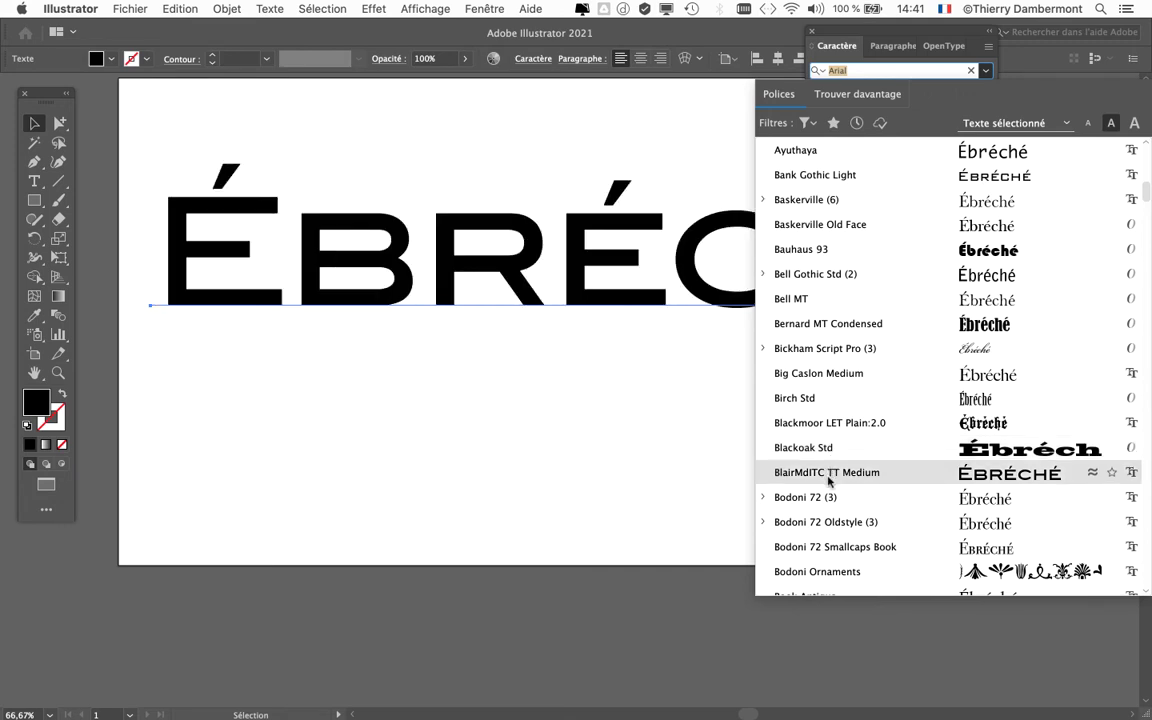
scroll(828, 481, down, 6)
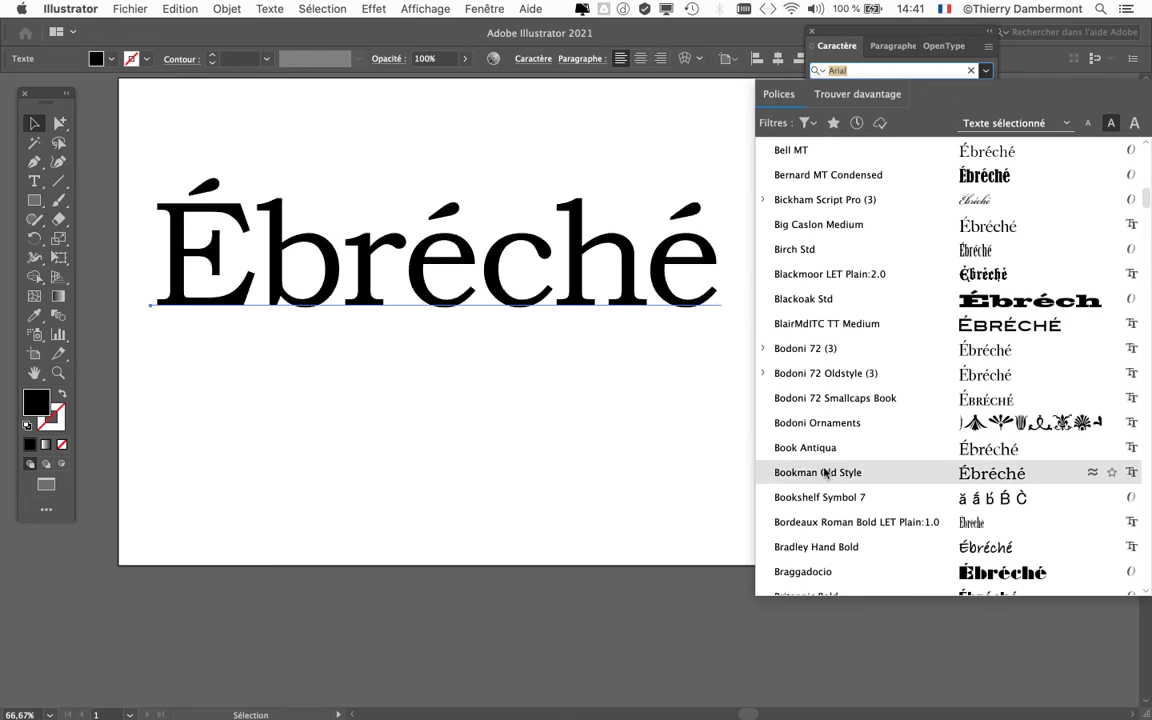
scroll(826, 472, down, 1)
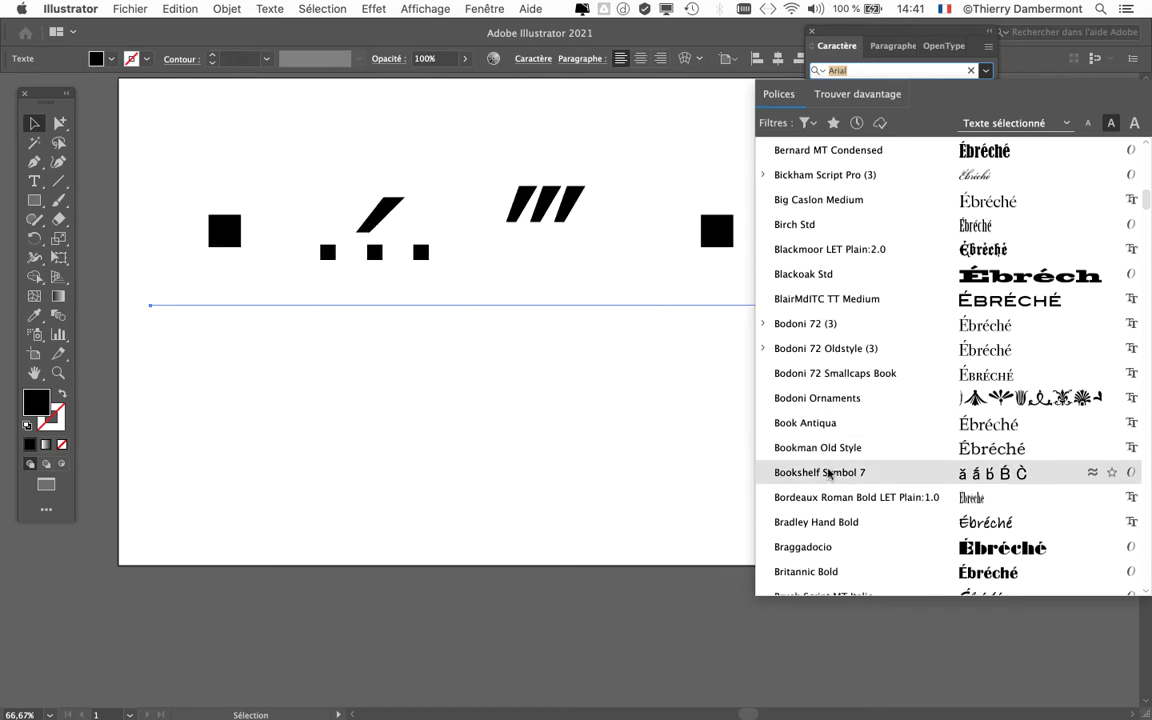
scroll(829, 490, down, 2)
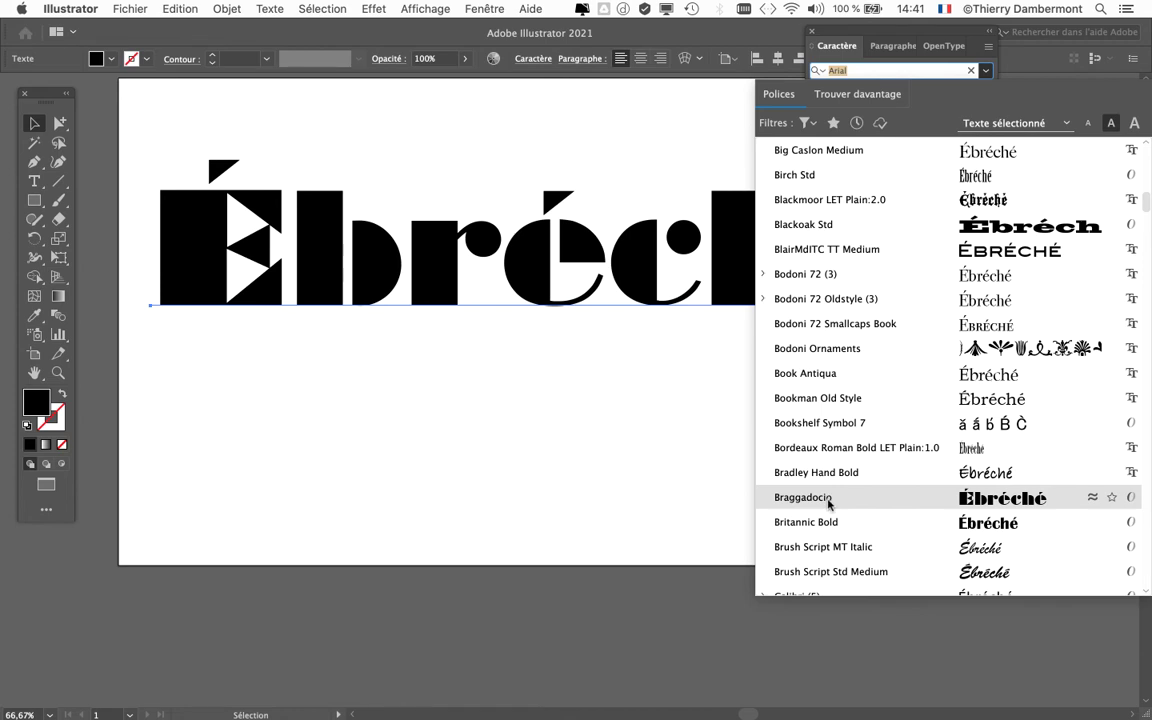
scroll(828, 500, down, 3)
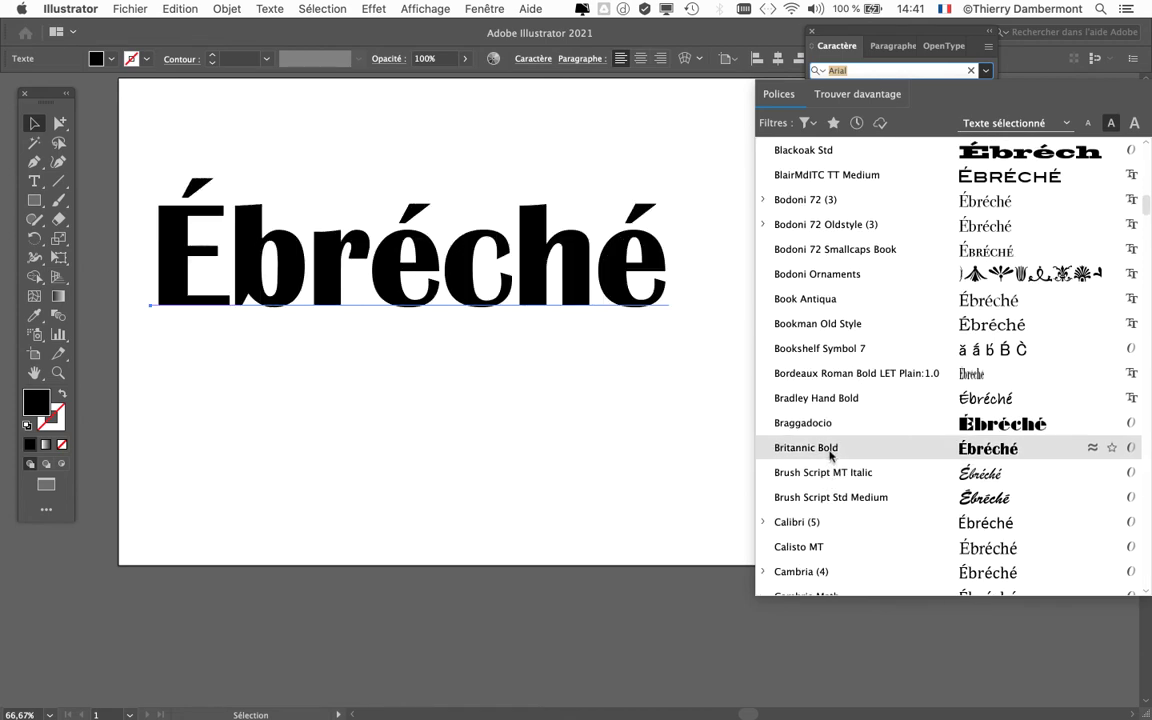
scroll(829, 455, down, 3)
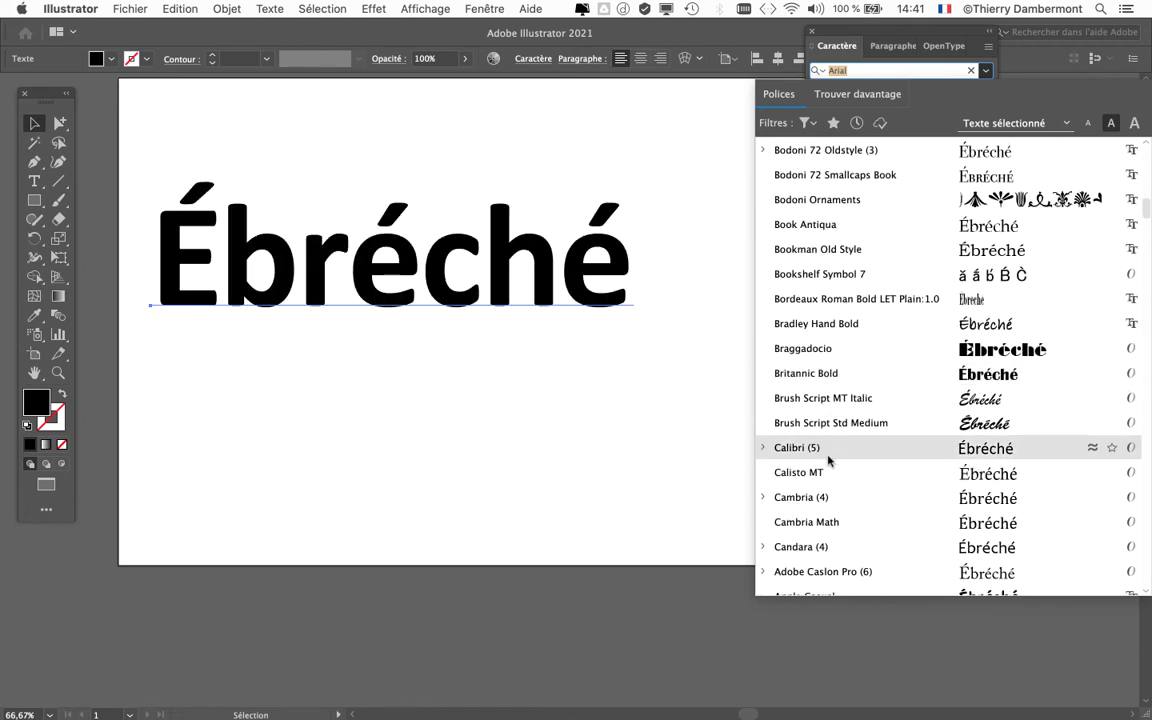
scroll(828, 472, down, 1)
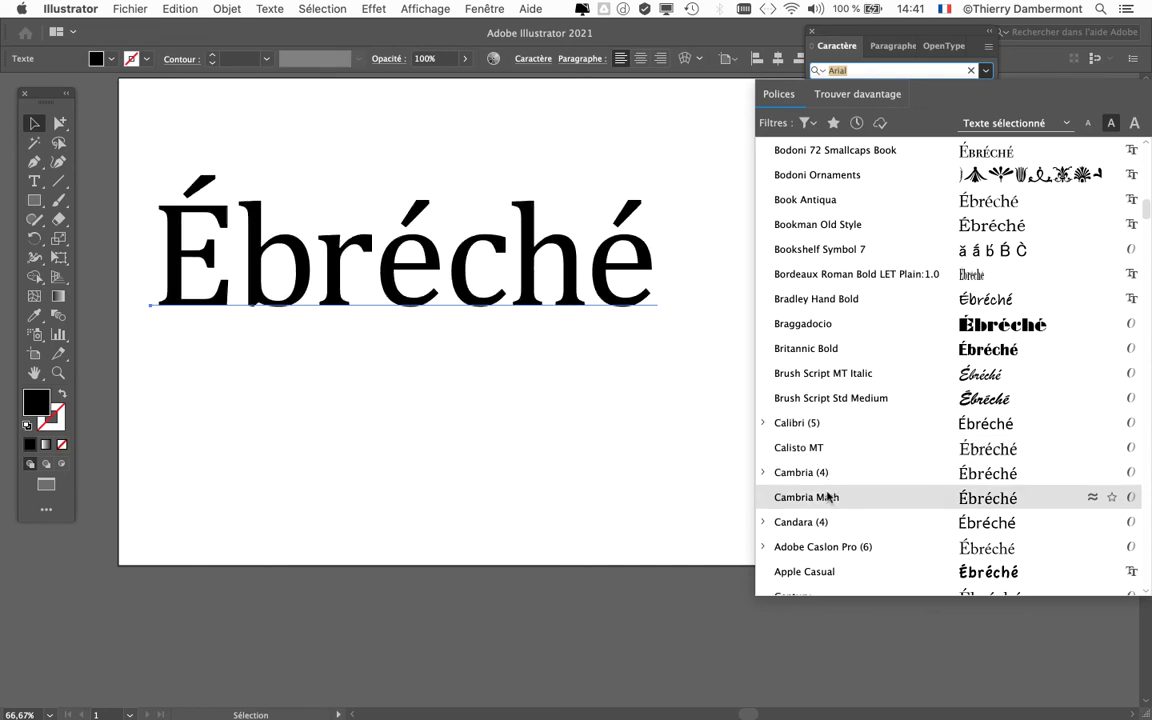
scroll(828, 490, down, 3)
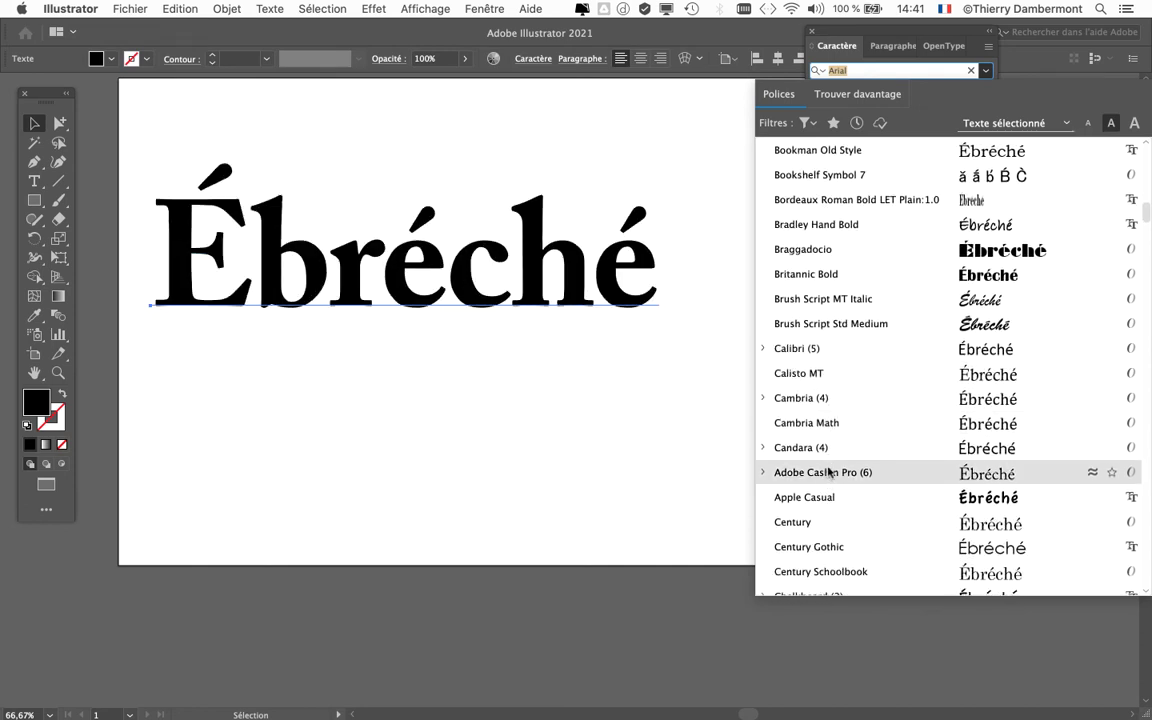
scroll(828, 480, down, 1)
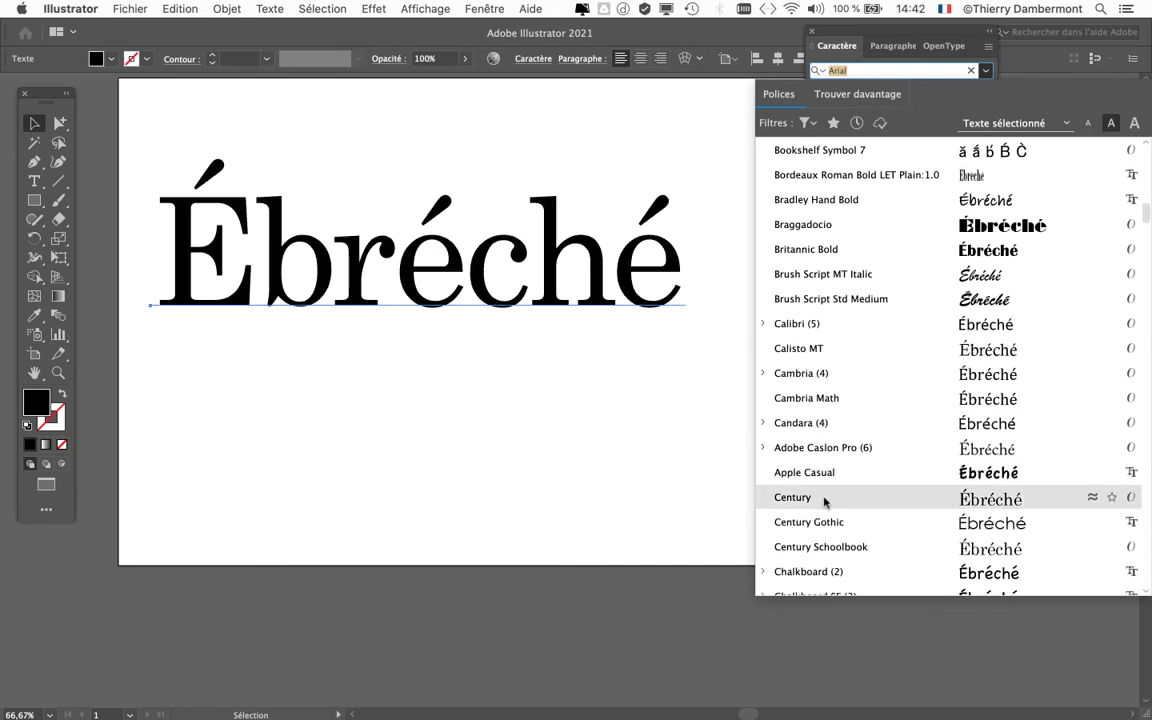
scroll(823, 500, down, 5)
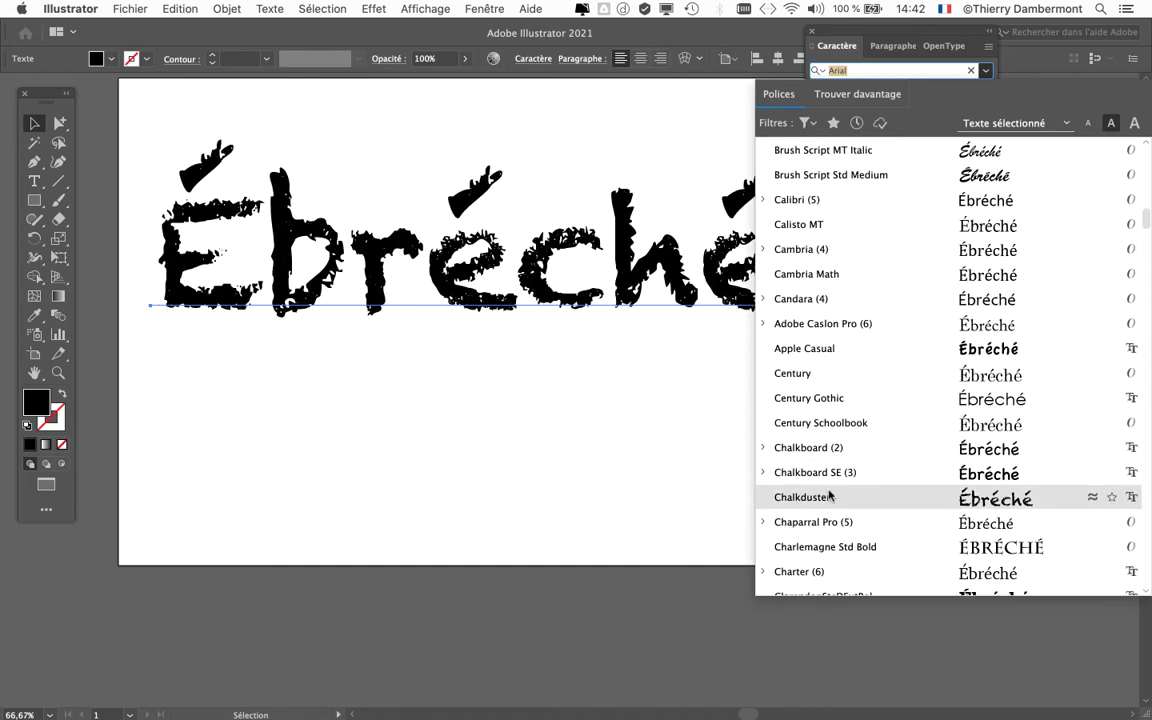
scroll(828, 496, down, 2)
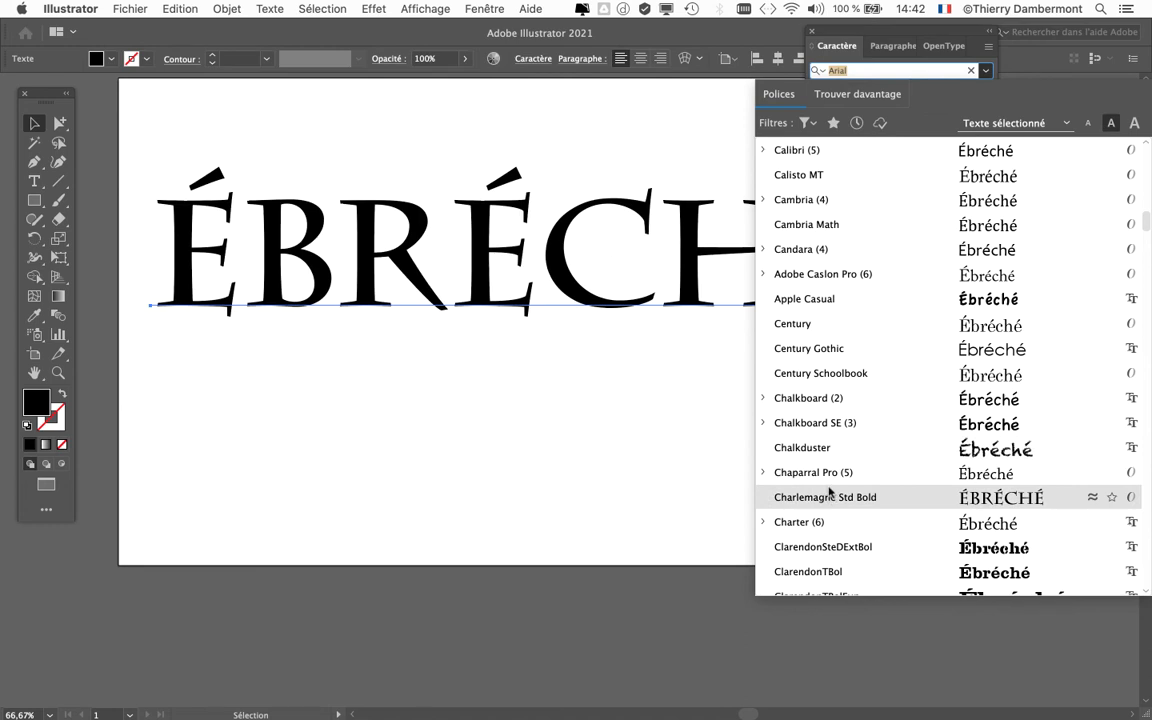
scroll(828, 496, down, 1)
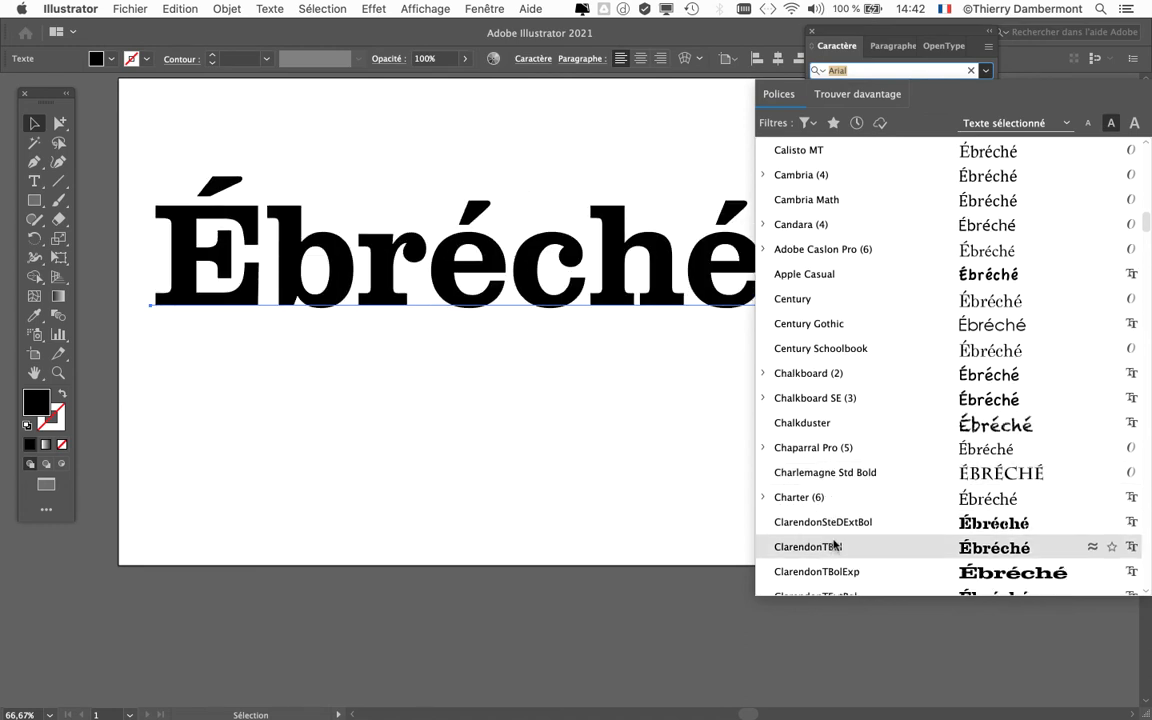
scroll(834, 544, down, 3)
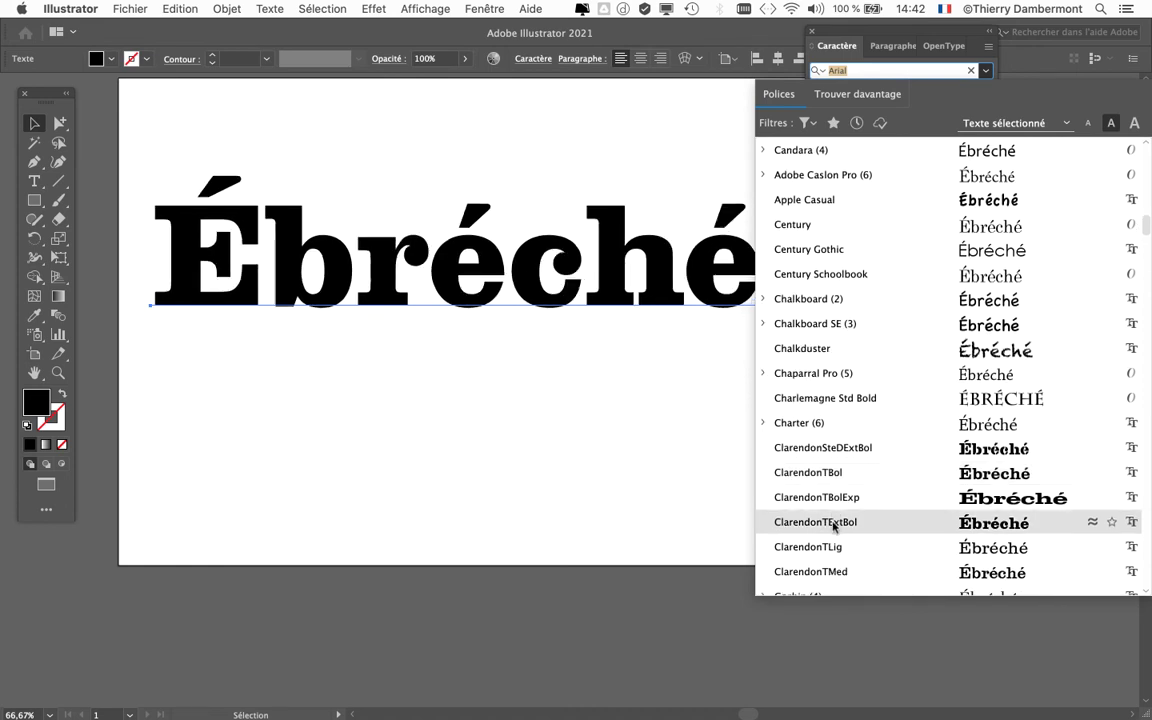
scroll(834, 531, down, 1)
scroll(834, 531, down, 4)
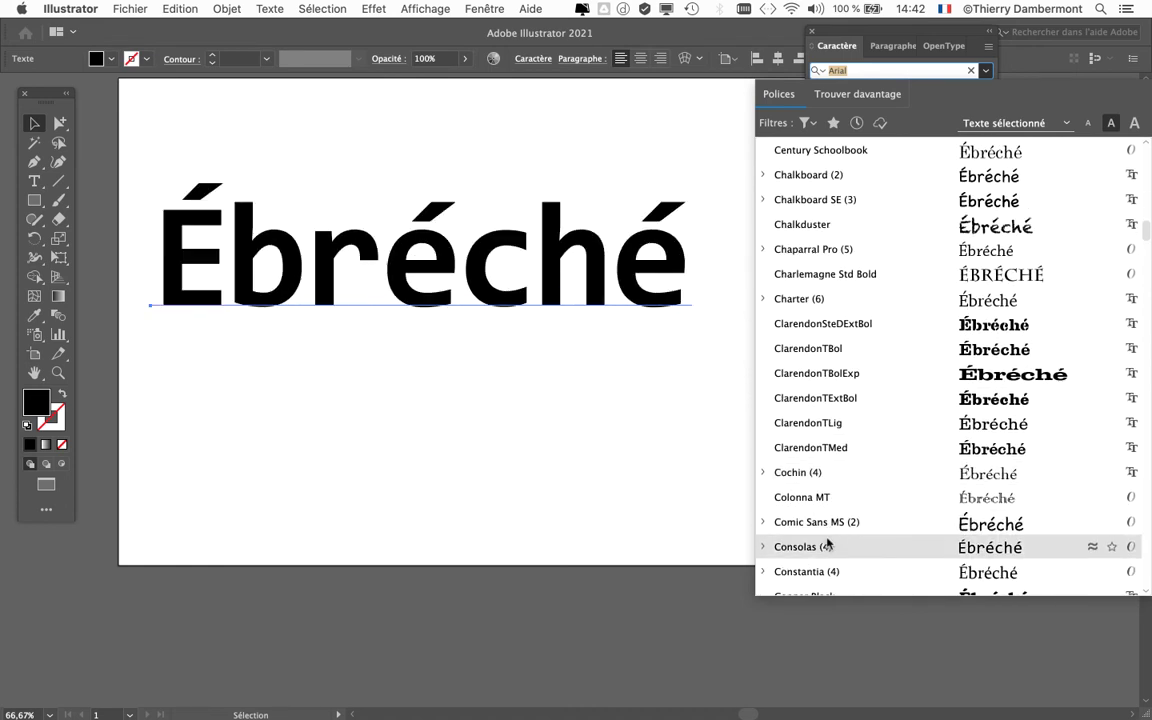
scroll(828, 545, down, 3)
scroll(827, 533, down, 2)
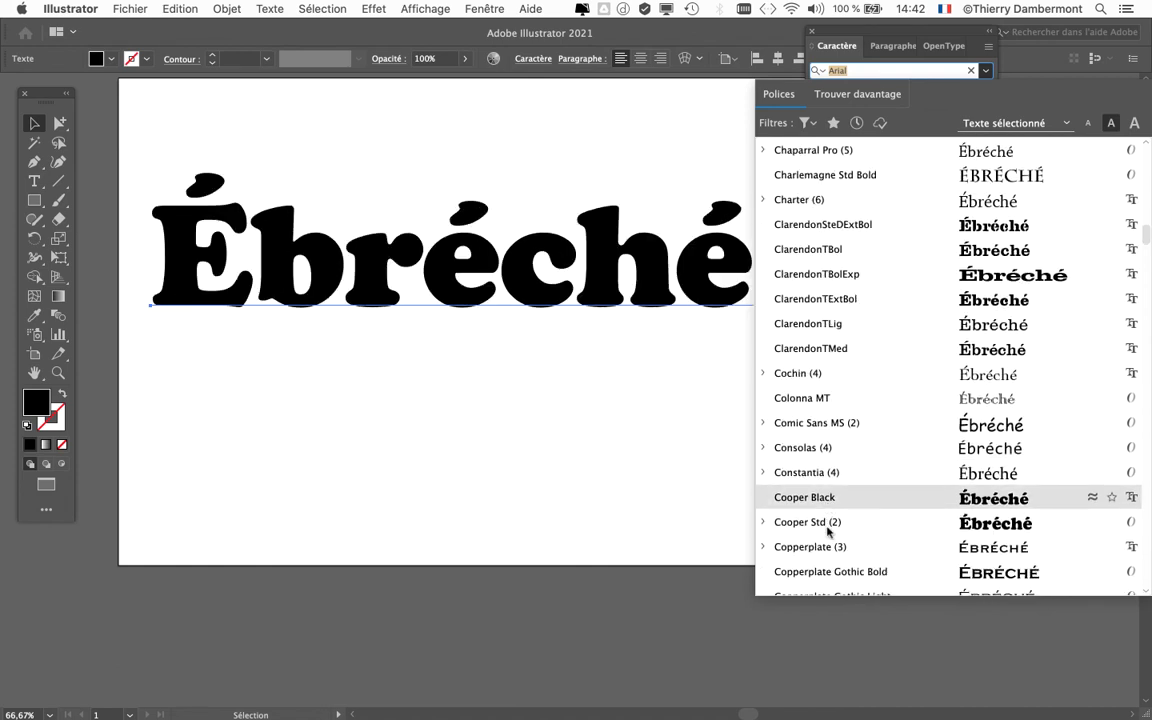
scroll(829, 531, down, 1)
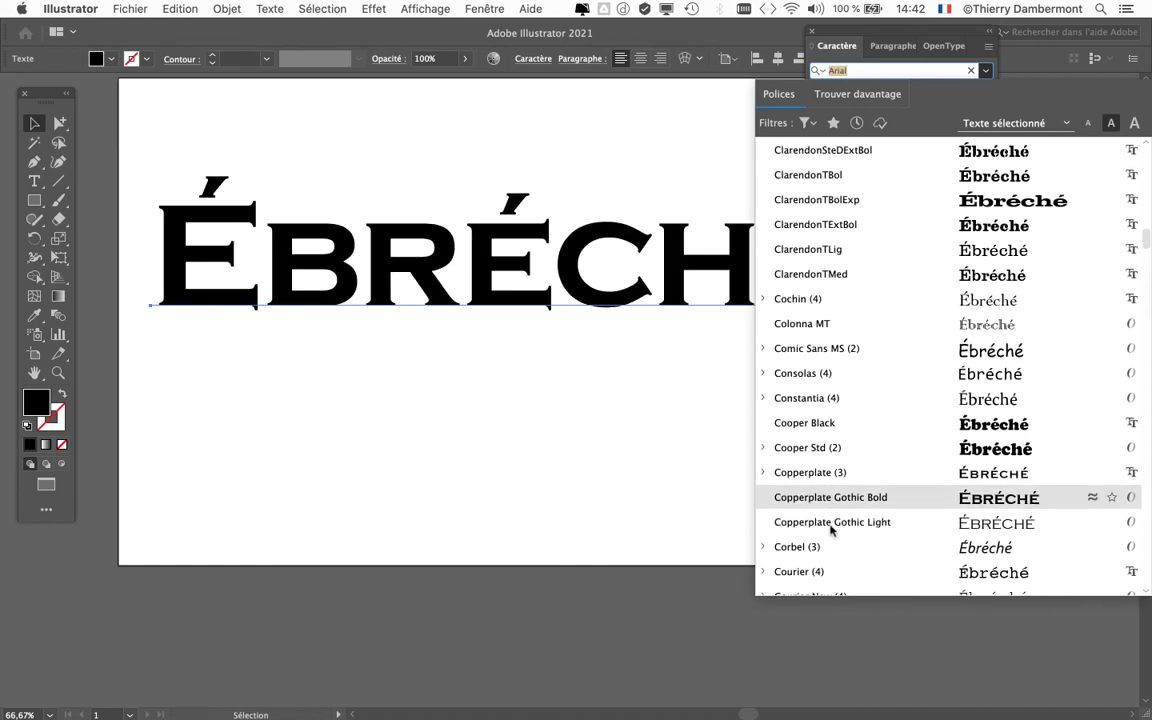
scroll(828, 520, down, 3)
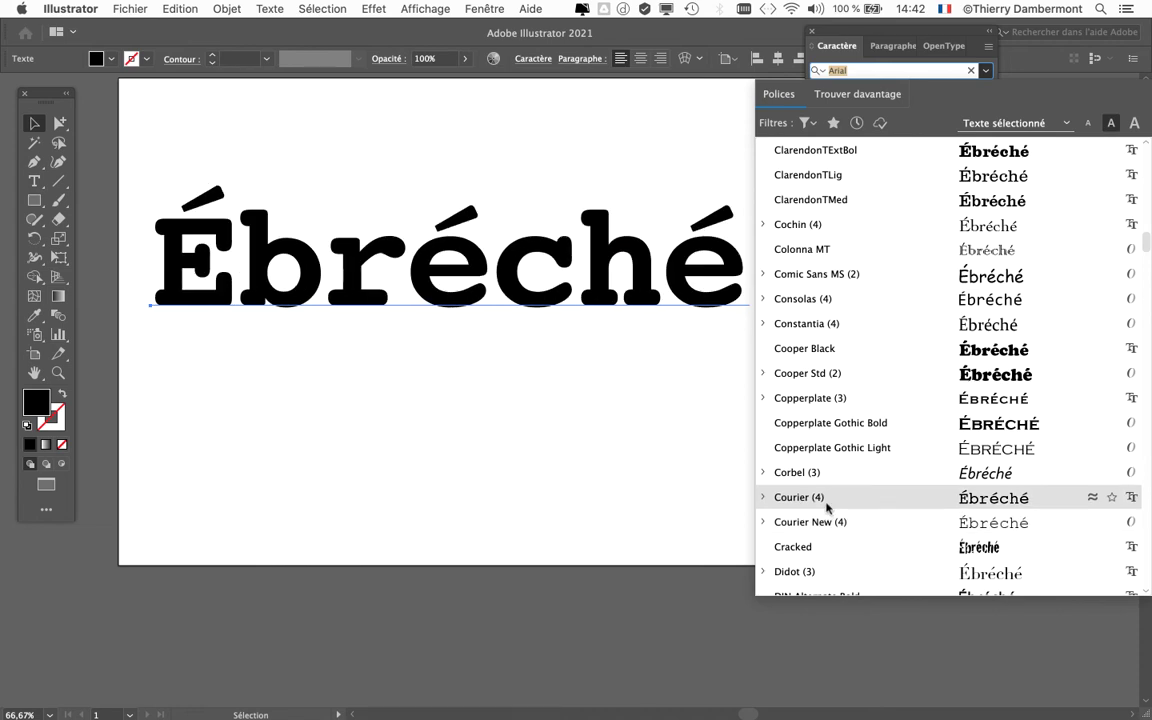
scroll(828, 505, down, 6)
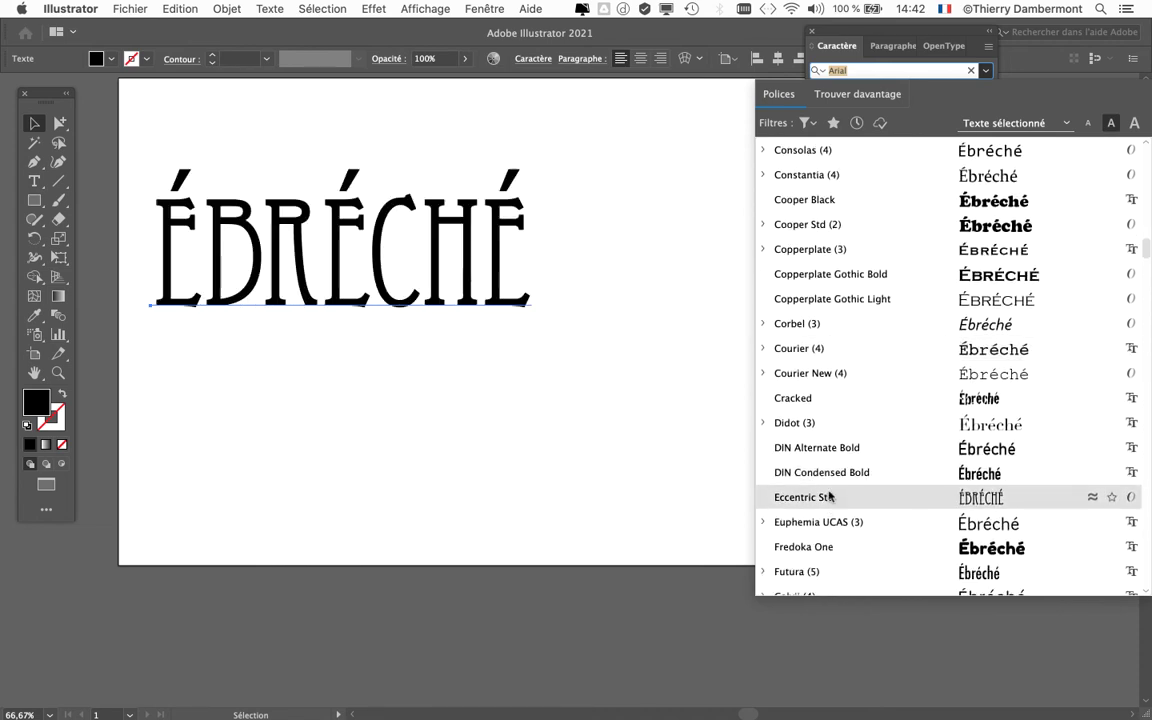
scroll(828, 502, down, 1)
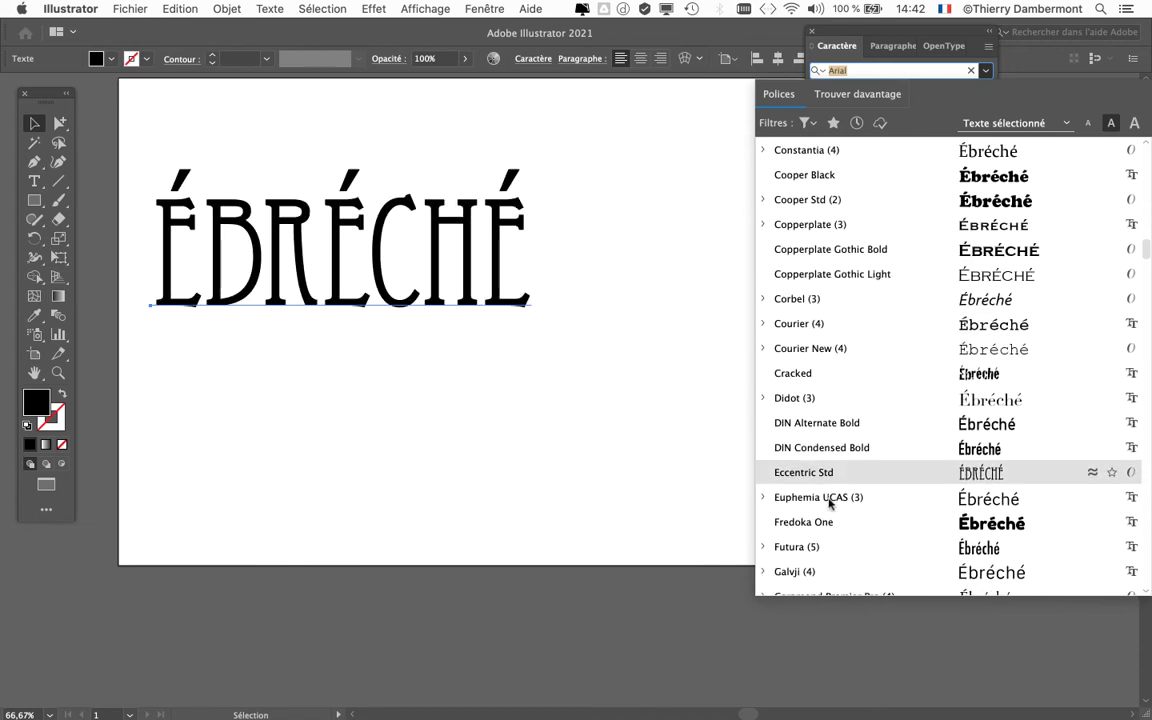
scroll(826, 520, down, 2)
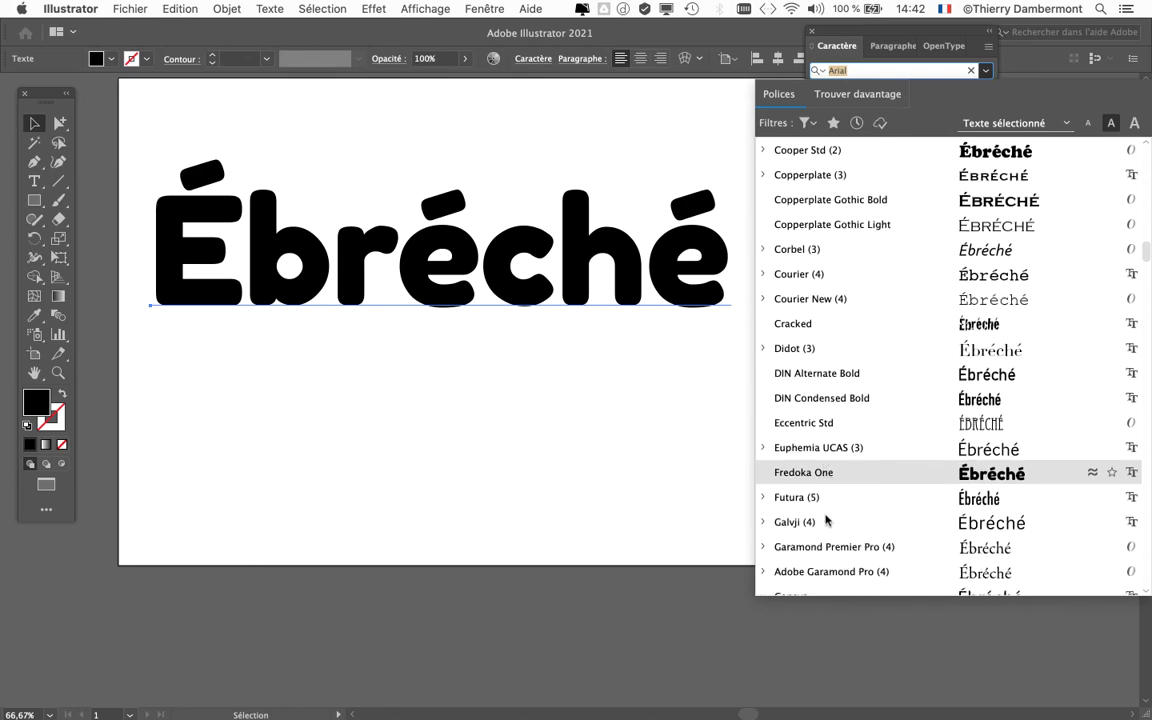
scroll(828, 515, down, 2)
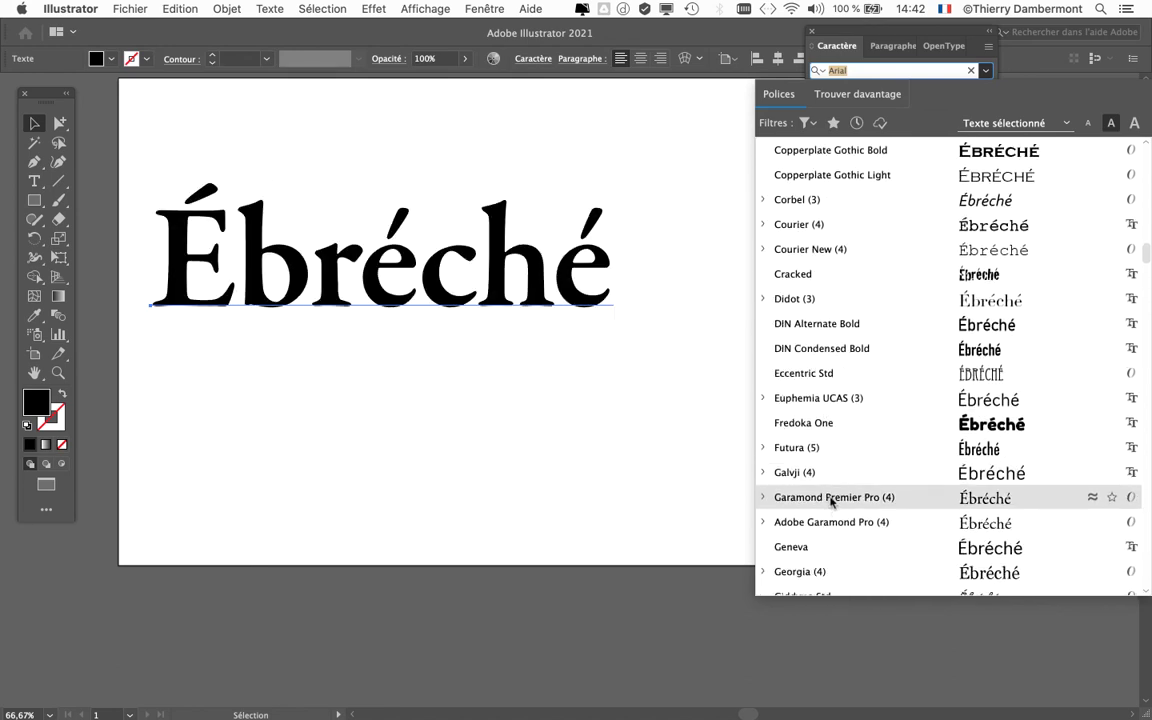
scroll(828, 505, down, 4)
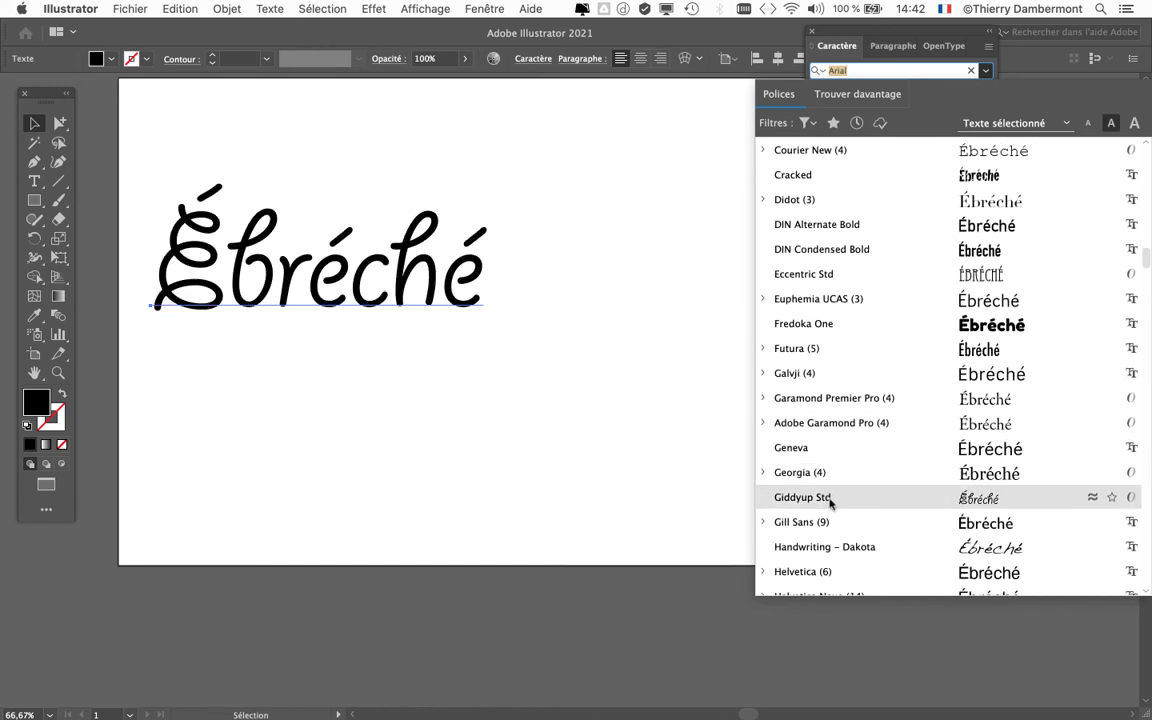
scroll(828, 520, down, 2)
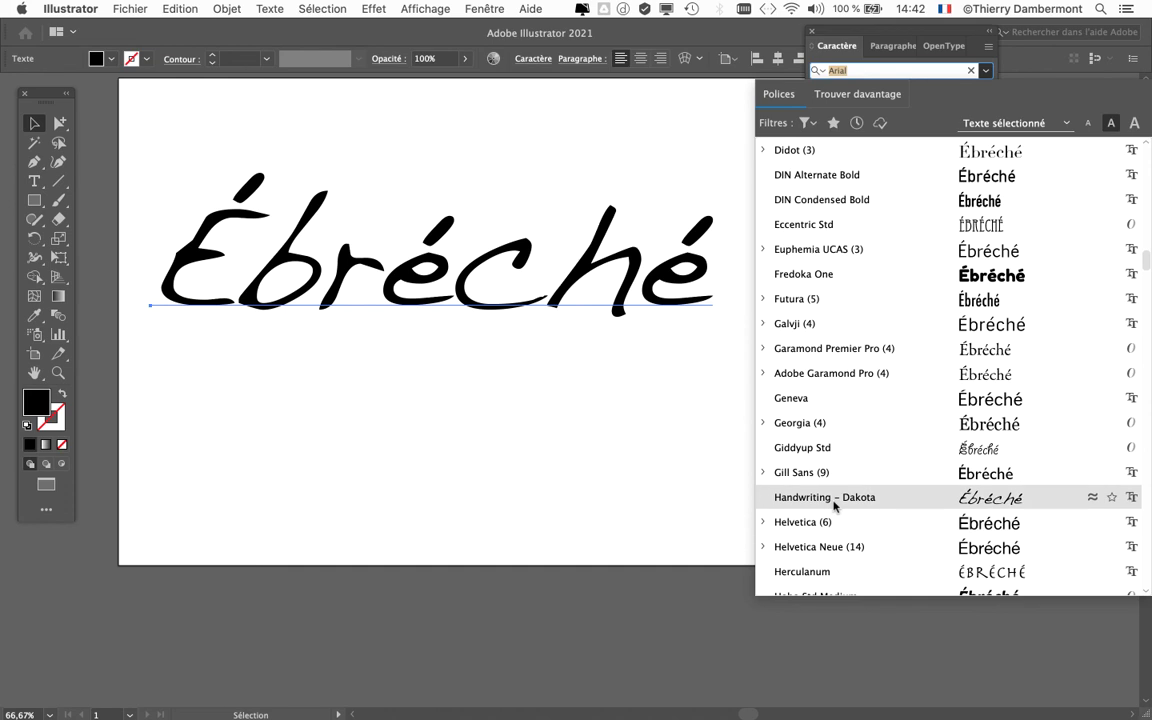
scroll(832, 510, down, 4)
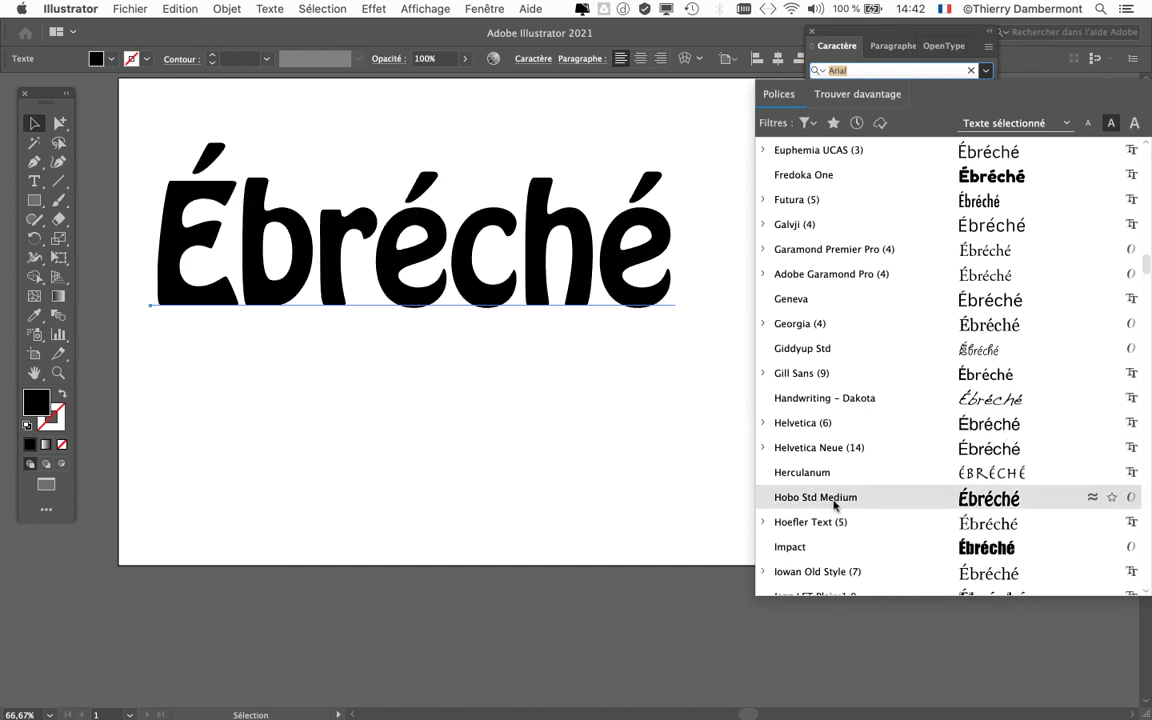
scroll(834, 505, down, 5)
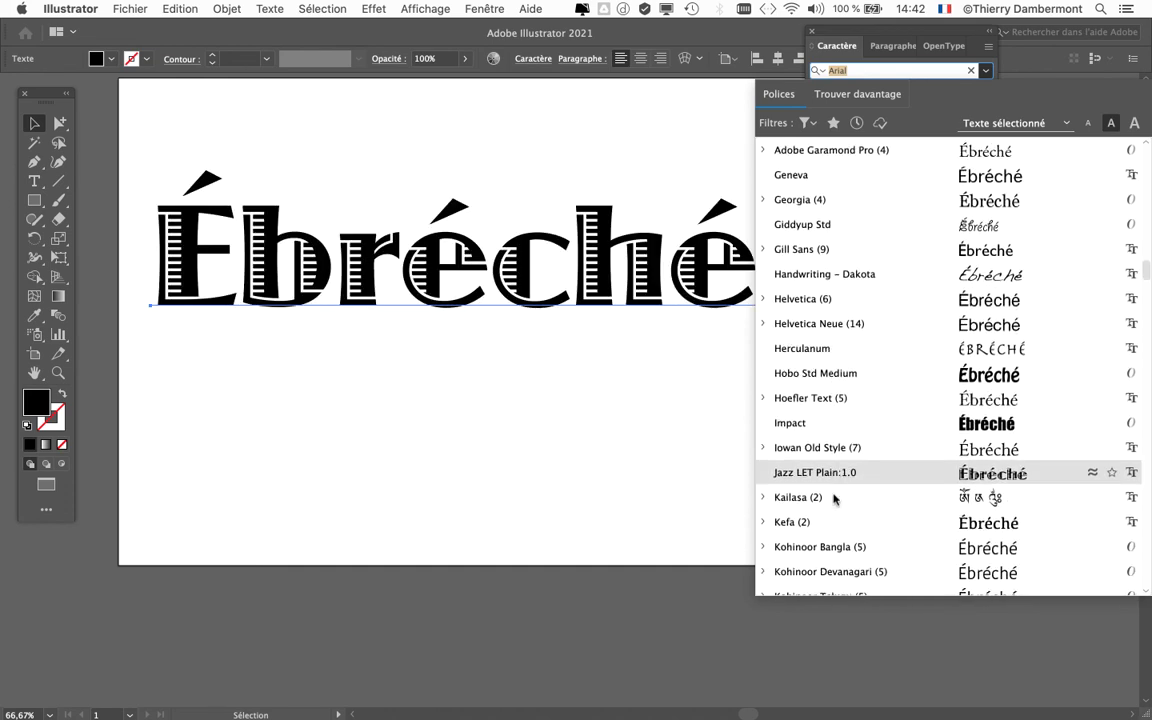
scroll(832, 520, down, 2)
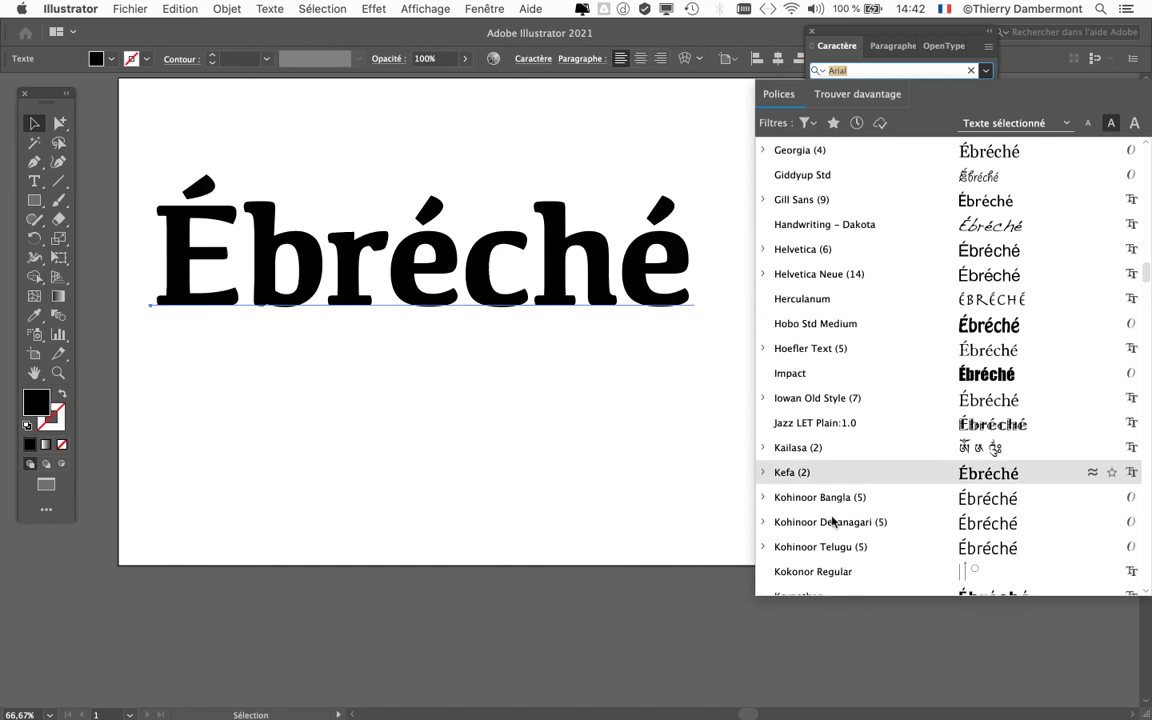
scroll(832, 522, down, 1)
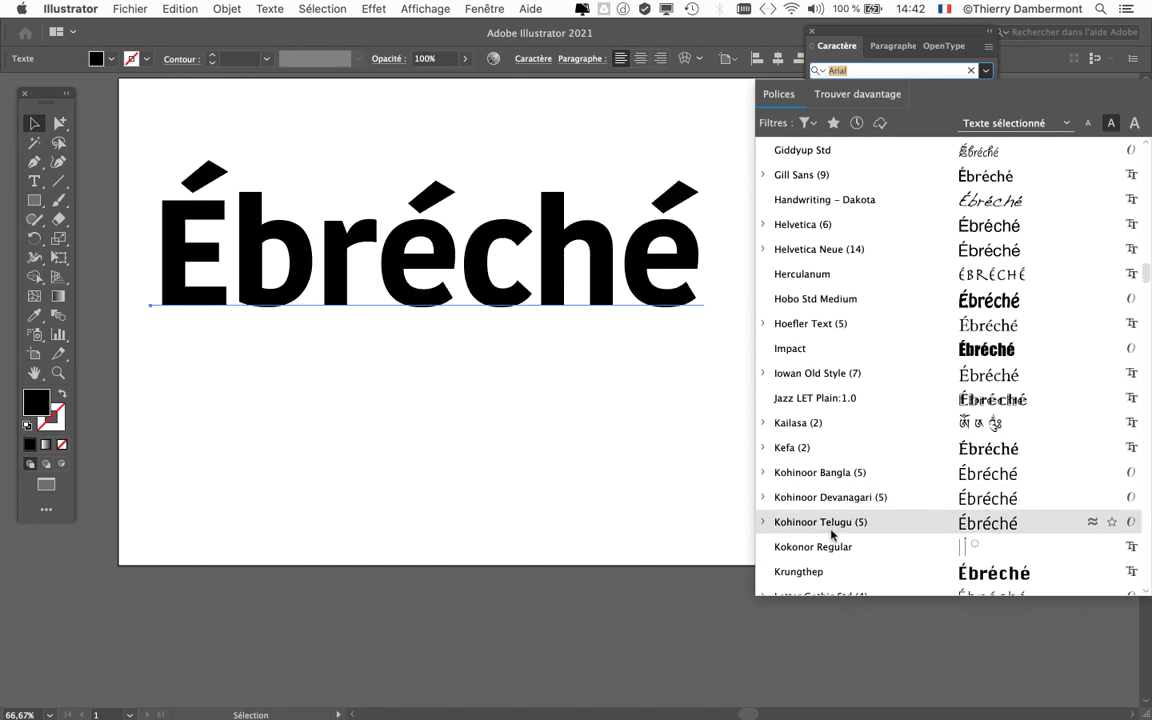
Continue previewing the word live in the listed typefaces, from Krungthep through Lithos Pro, Luminari and Minion Pro down to Myriad Web Pro
scroll(832, 545, down, 1)
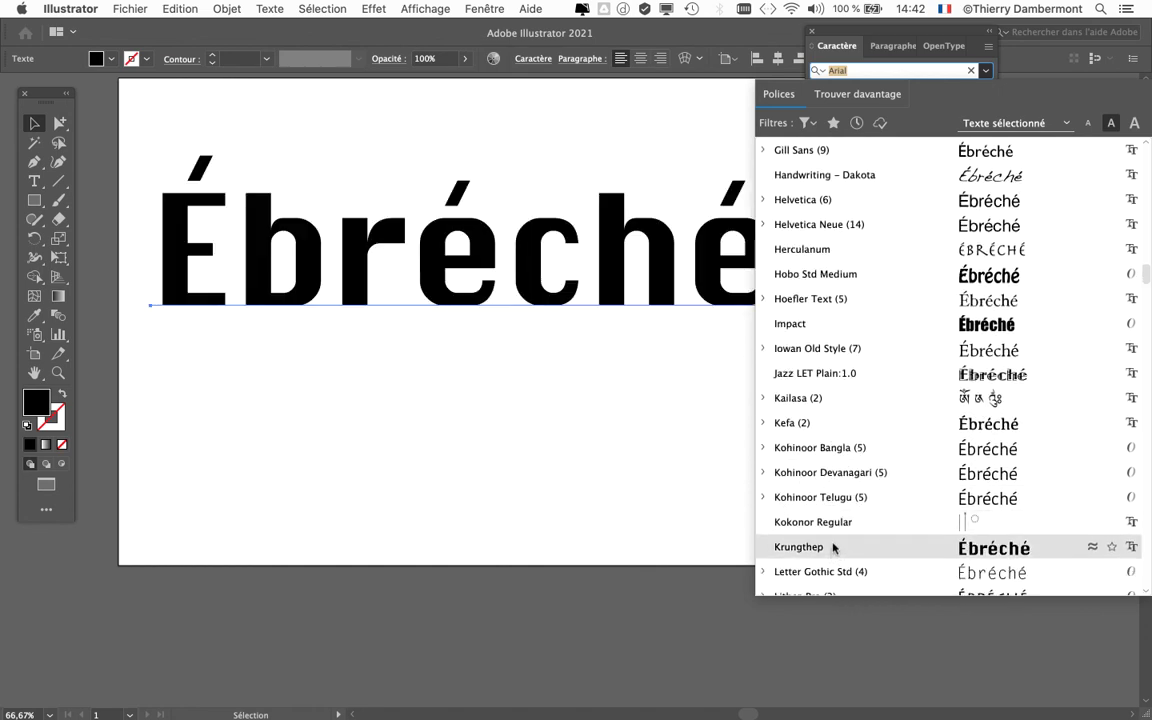
scroll(832, 547, down, 3)
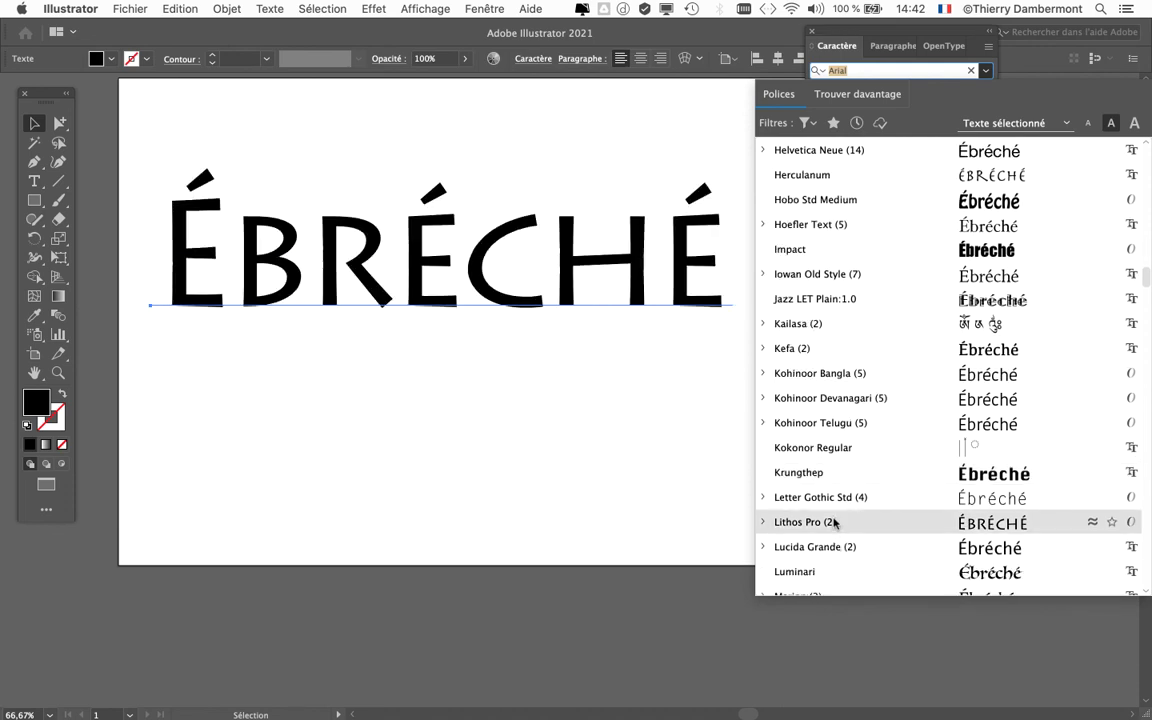
scroll(834, 520, down, 3)
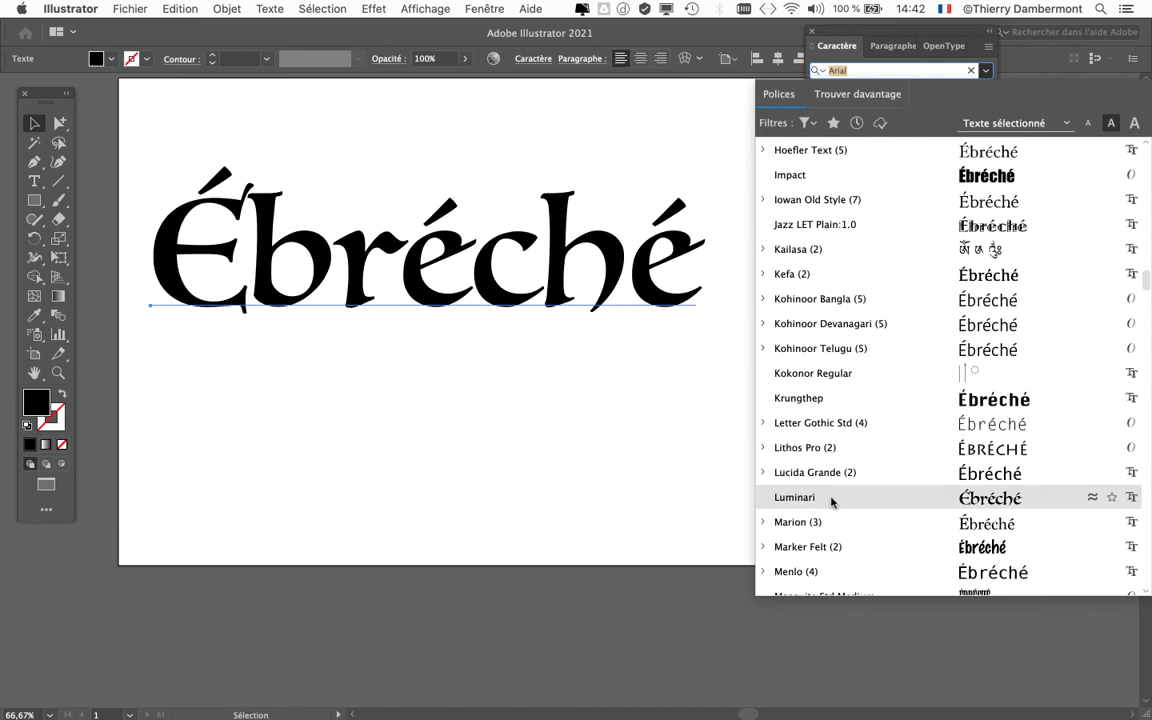
scroll(826, 522, down, 3)
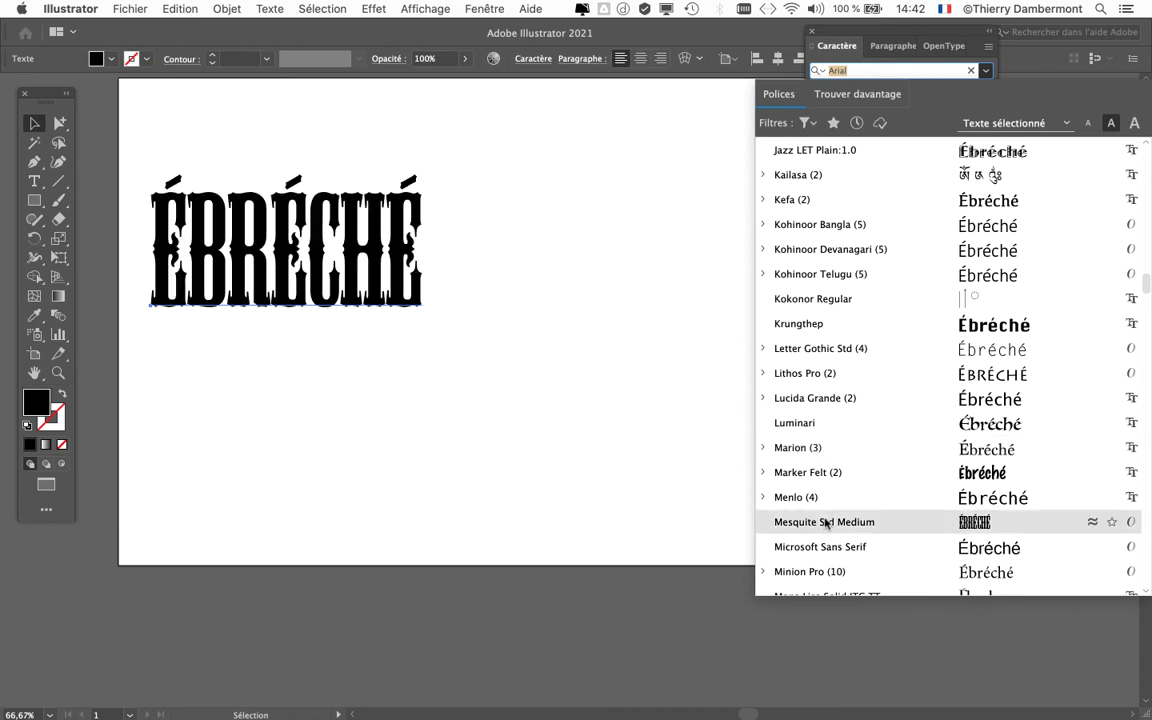
scroll(826, 522, down, 2)
scroll(826, 522, down, 1)
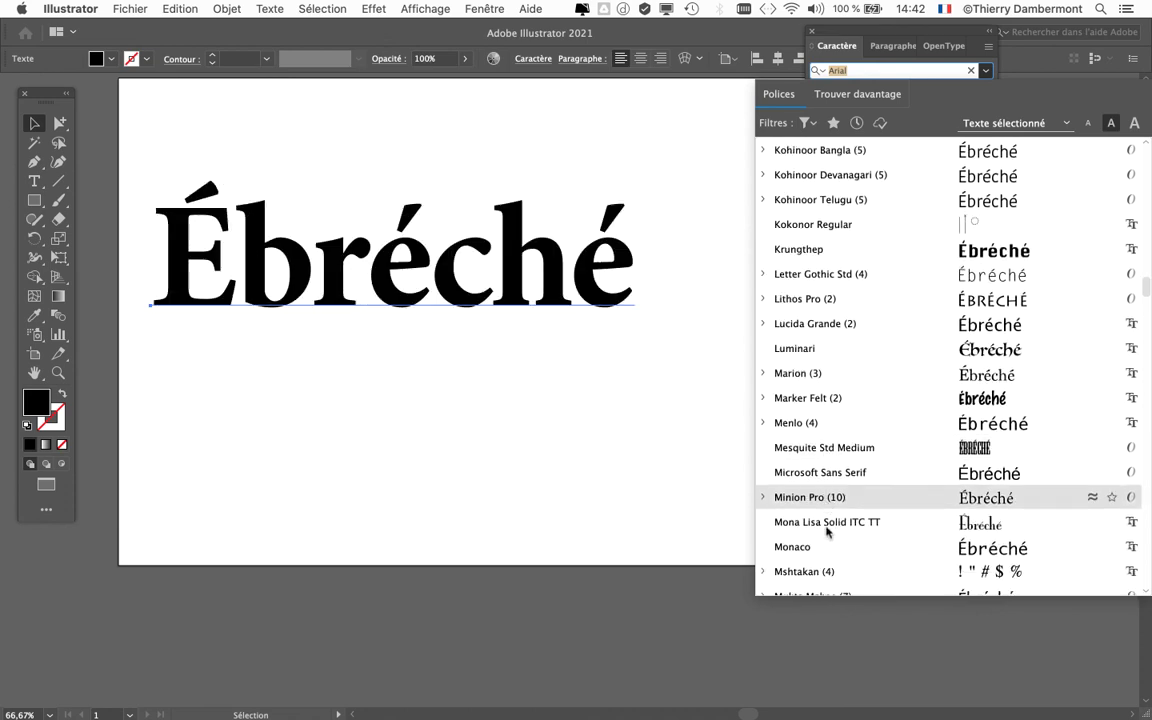
scroll(828, 532, down, 2)
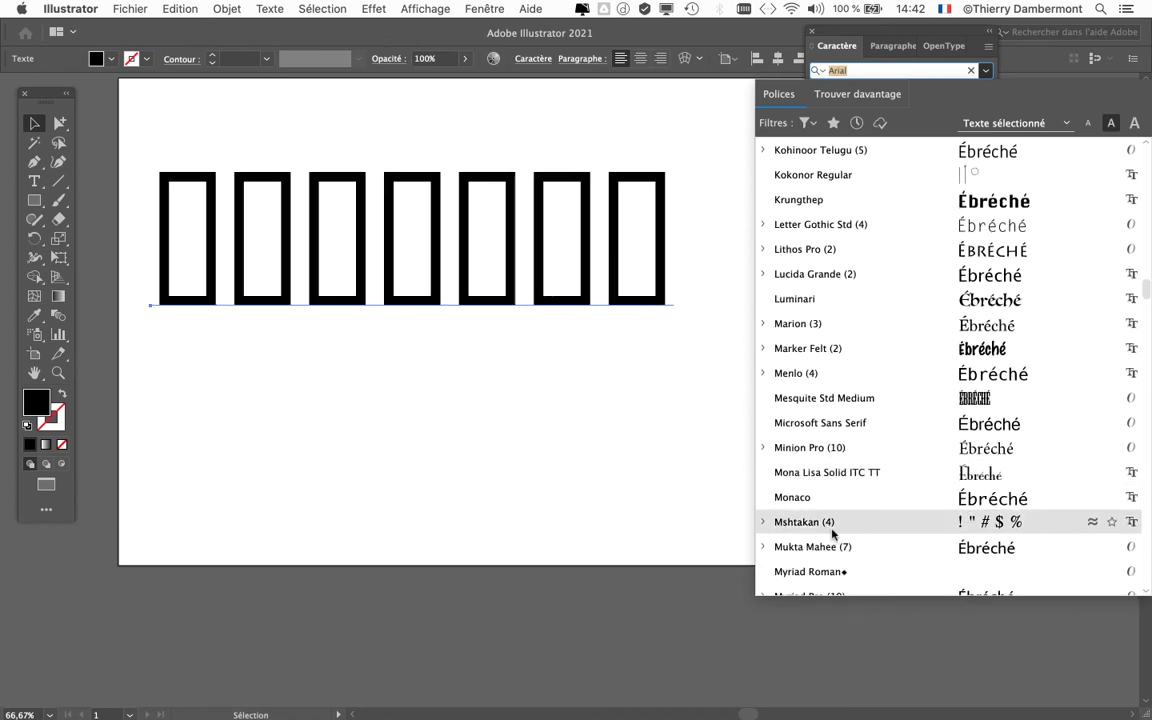
scroll(836, 540, down, 2)
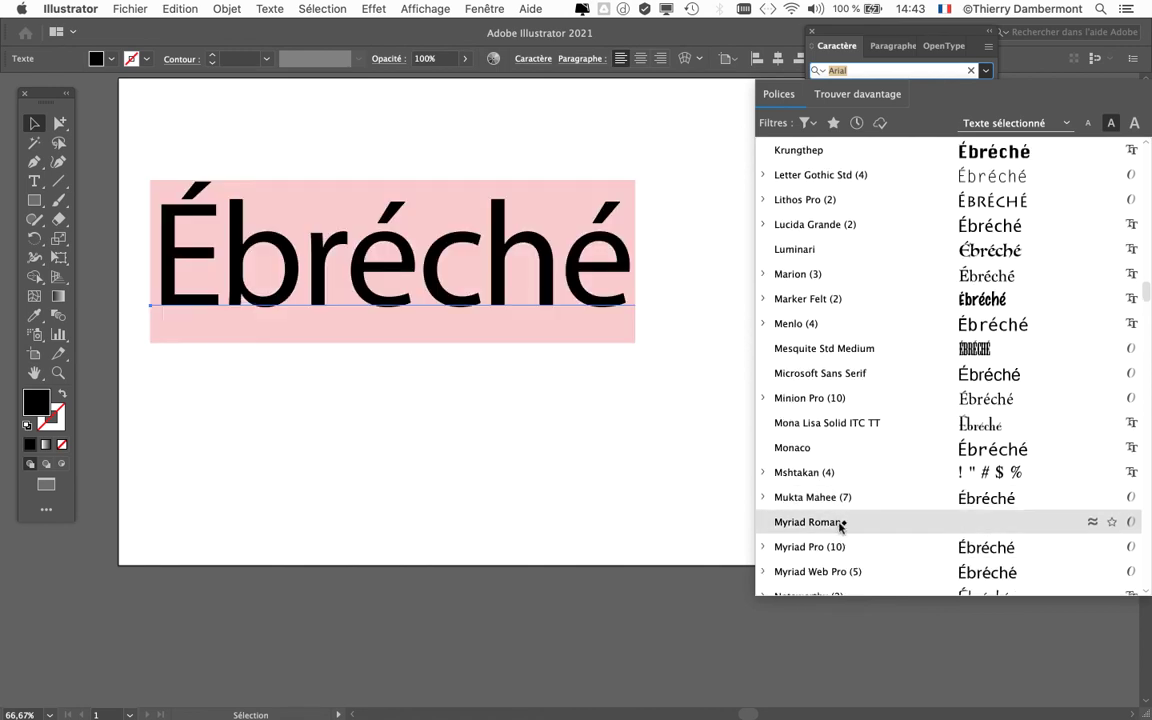
scroll(838, 522, down, 1)
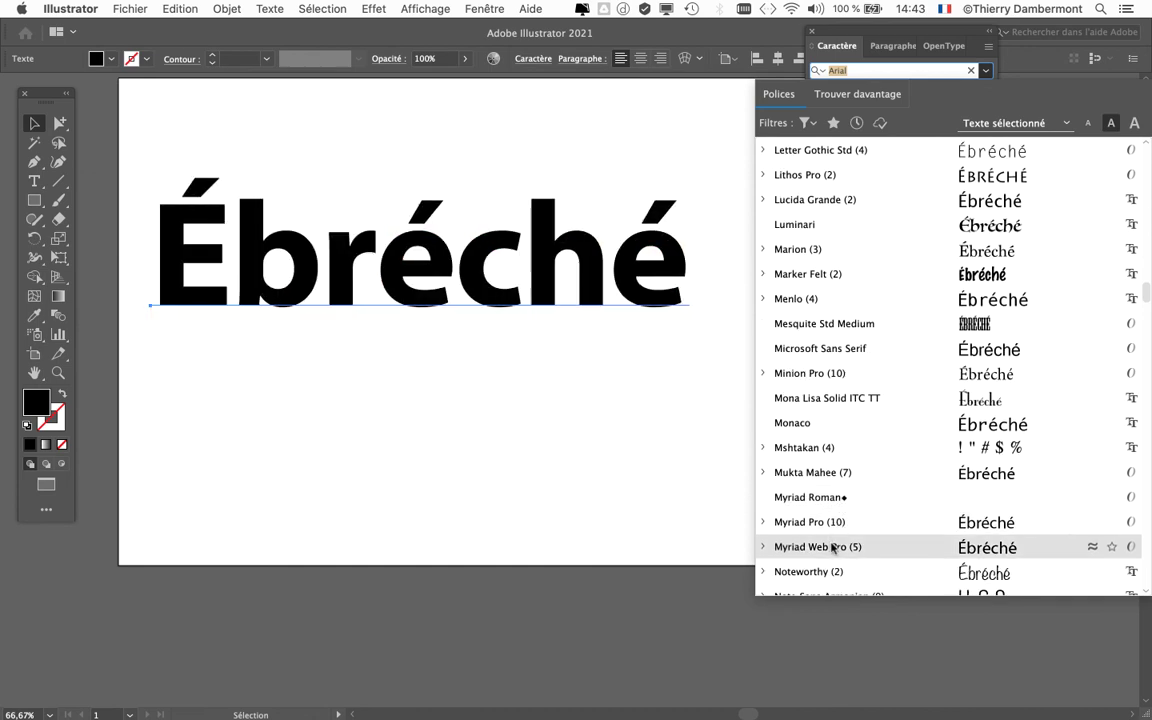
Leave the font list without choosing a typeface, deselect the word, and move the Character panel down beside the artboard
click(531, 637)
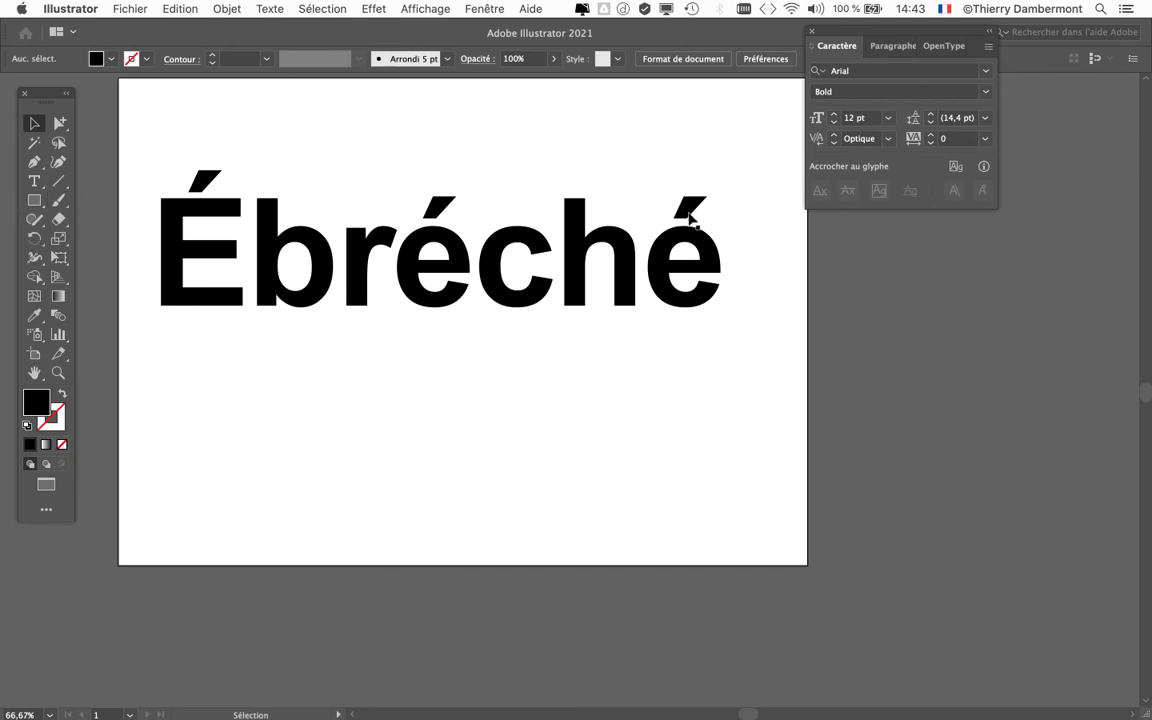
drag(857, 34, 906, 116)
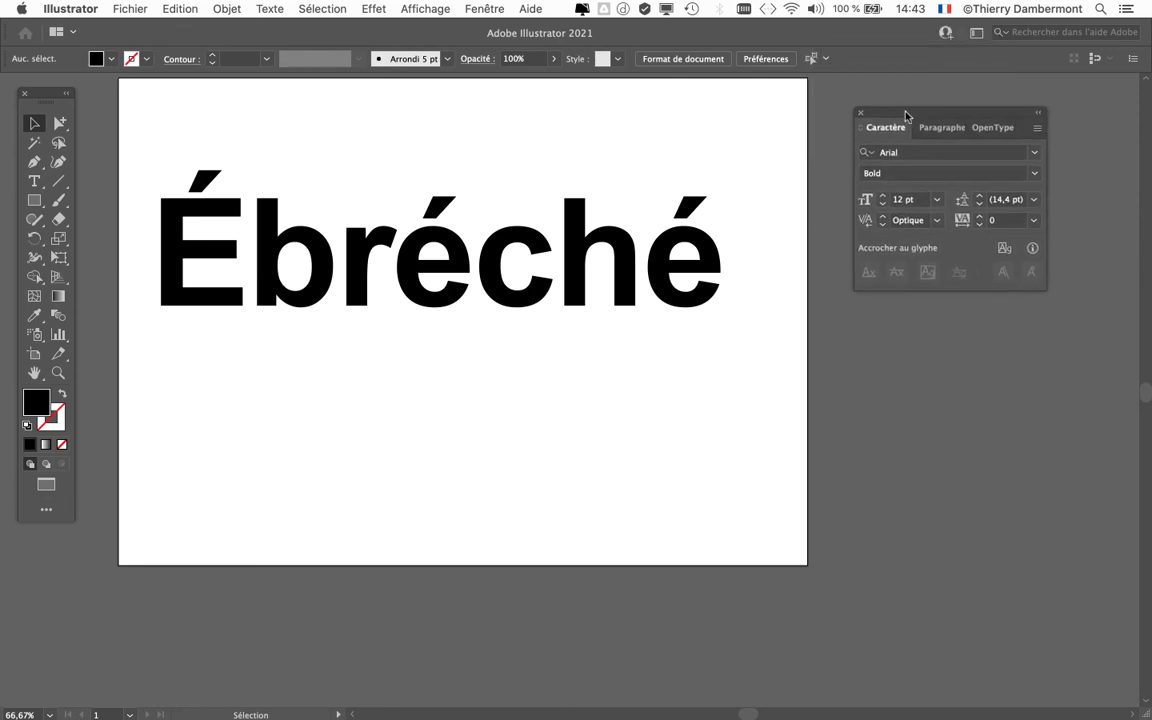